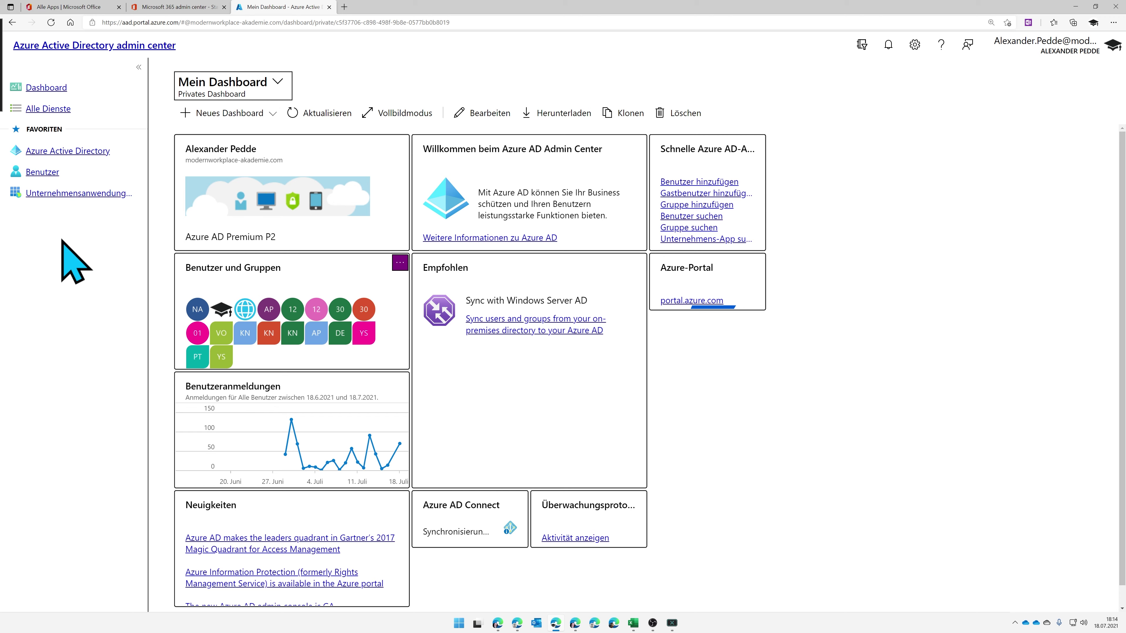
Step: Open Privileged Identity Management from the list of all services by filtering for "priv"
click(62, 111)
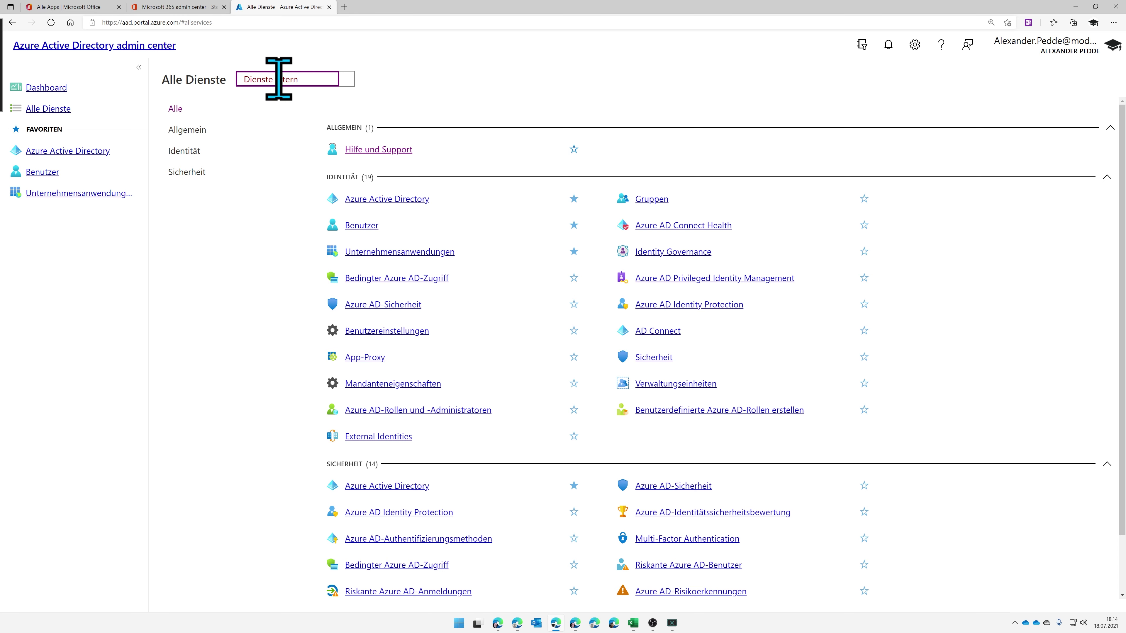
text(priv)
key(Return)
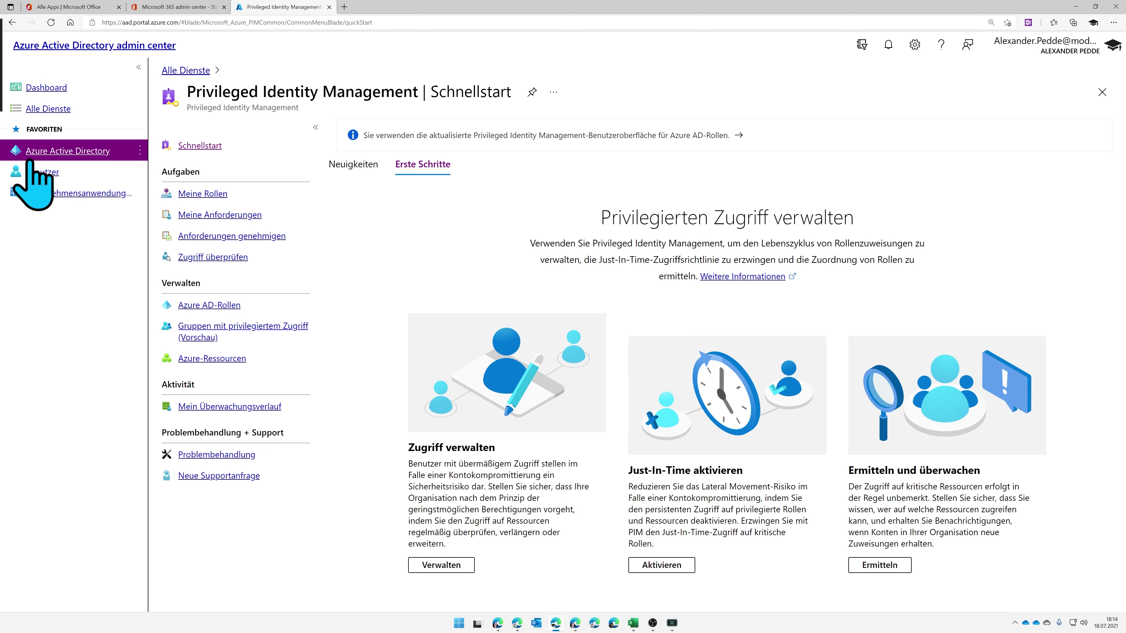
Step: Open Privileged Identity Management through Identity Governance in Azure Active Directory and bring up the Azure AD roles to manage
click(39, 155)
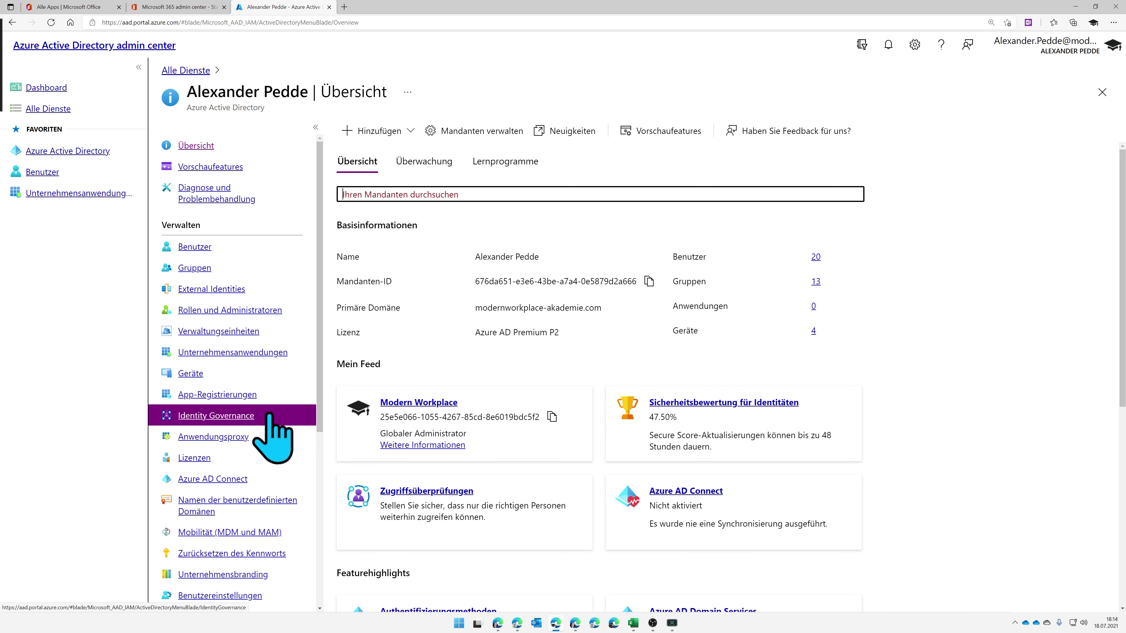
click(269, 414)
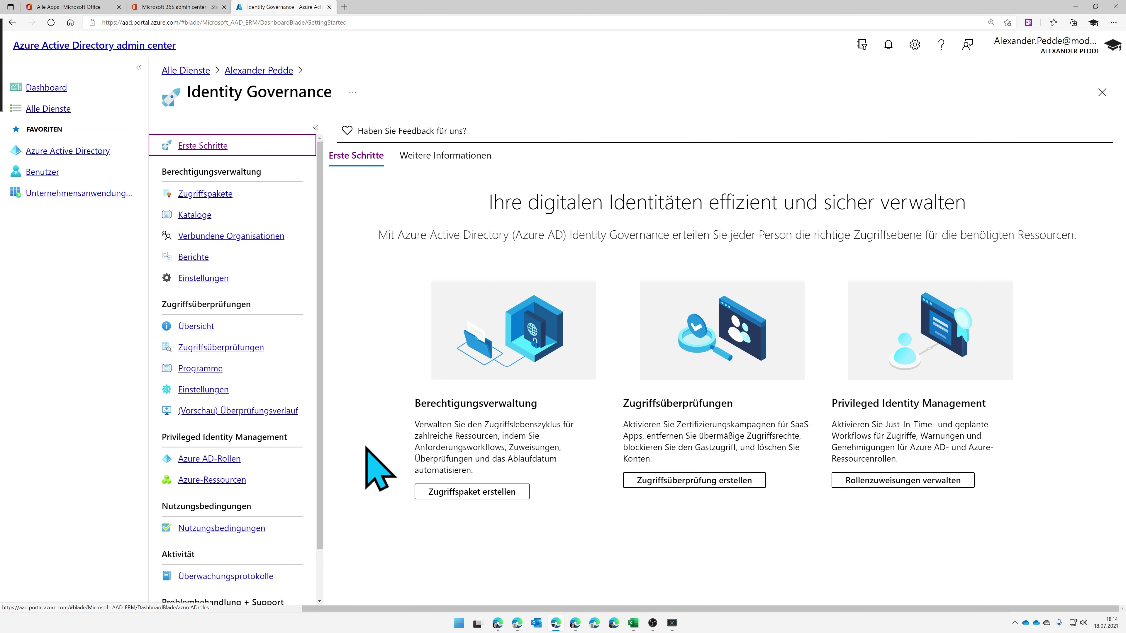
click(269, 463)
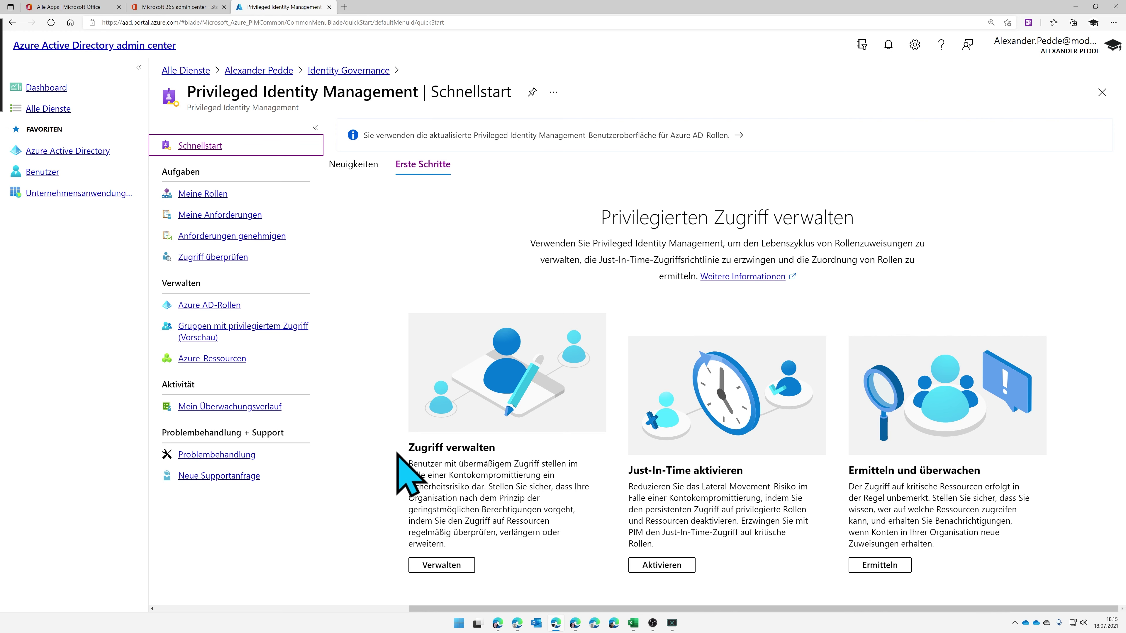
click(443, 569)
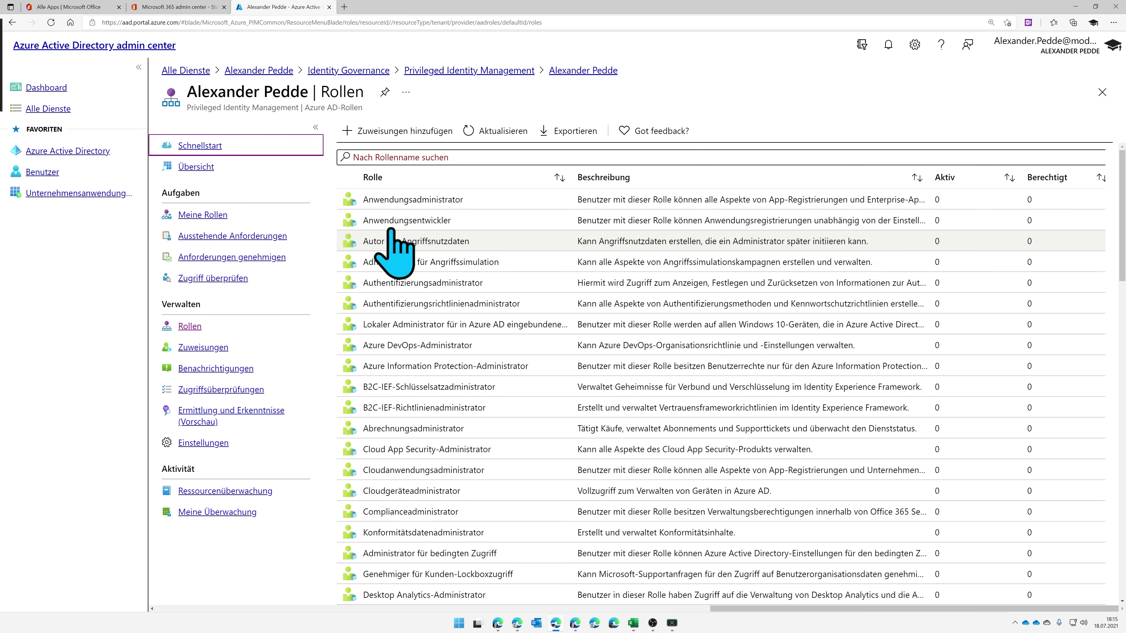
Step: Begin adding a role assignment and choose the Exchange-Administrator role by searching for "Exchang"
click(392, 133)
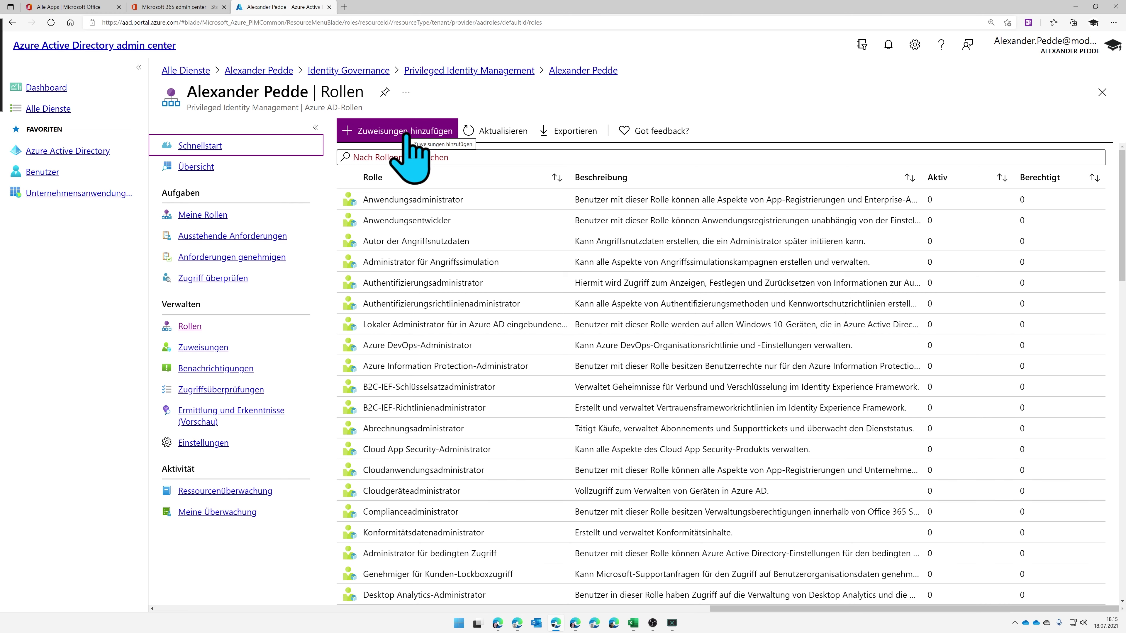
click(405, 133)
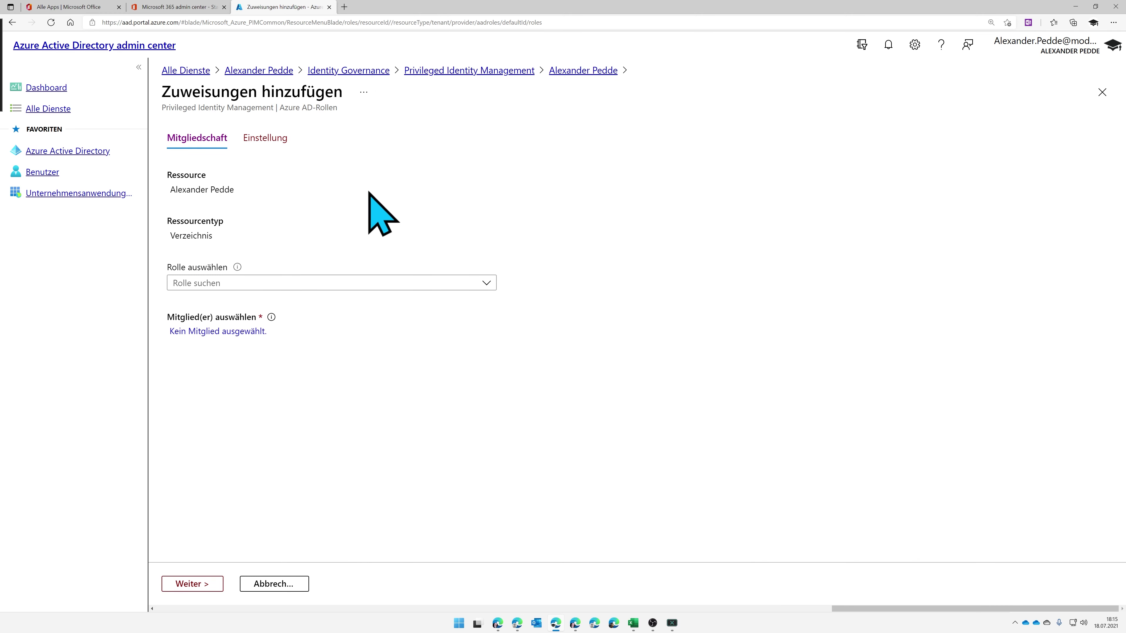
click(190, 287)
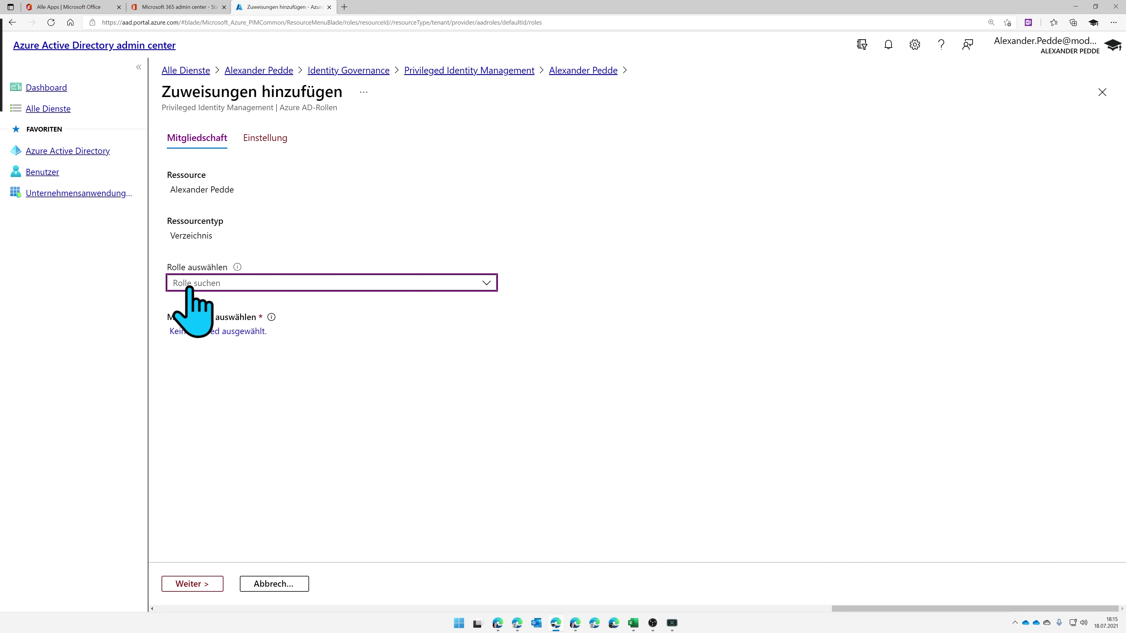
click(241, 287)
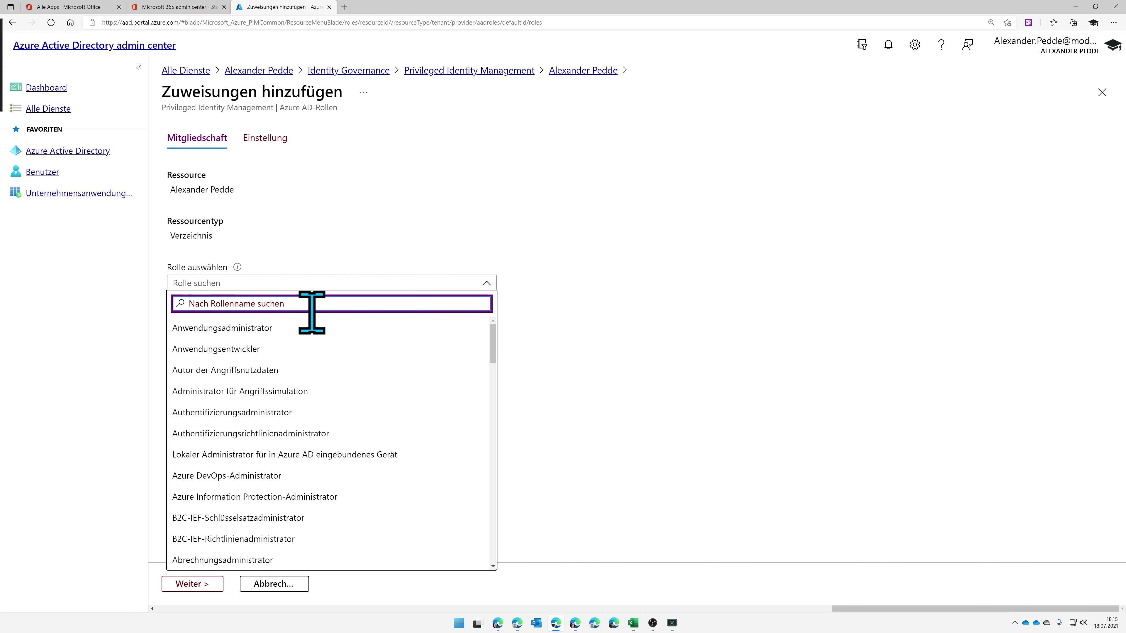
scroll(313, 341, down, 5)
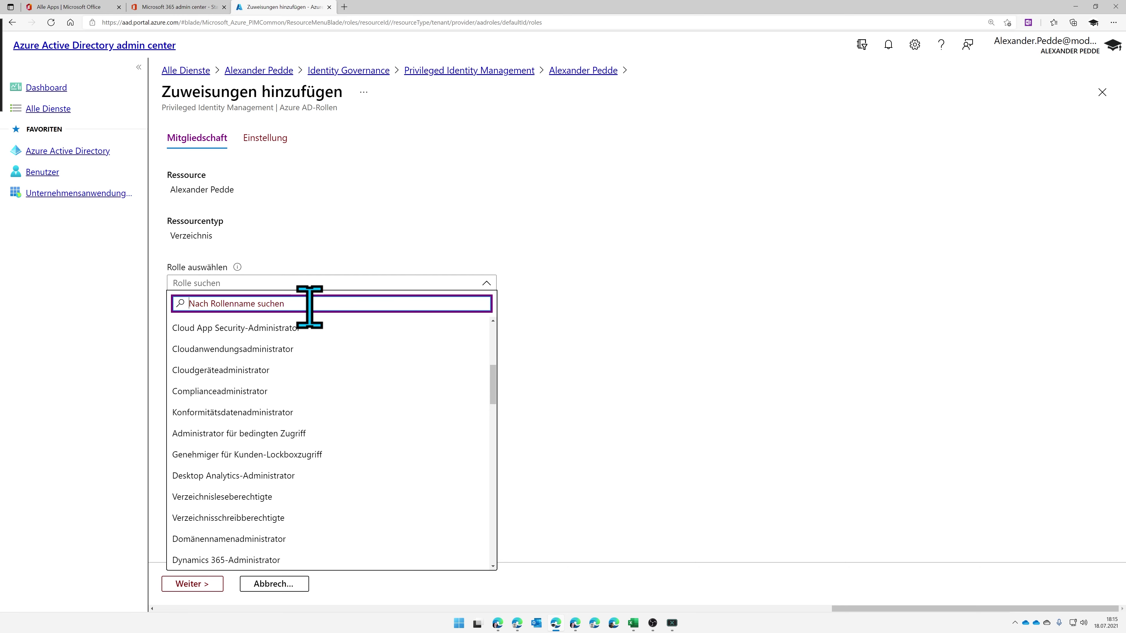
text(Exchang)
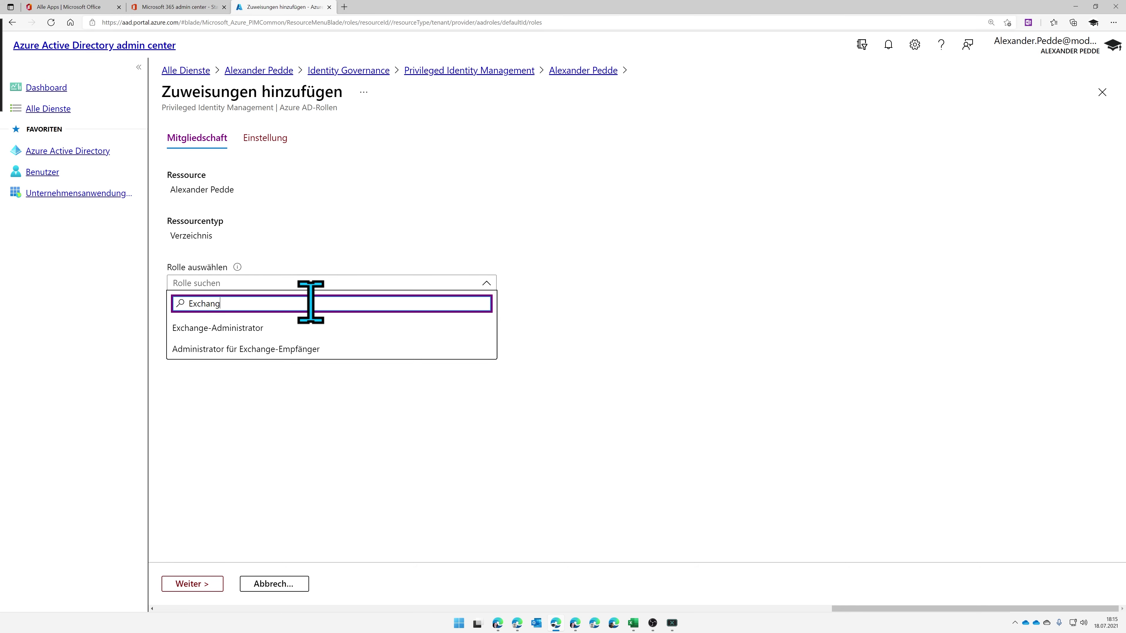
click(291, 328)
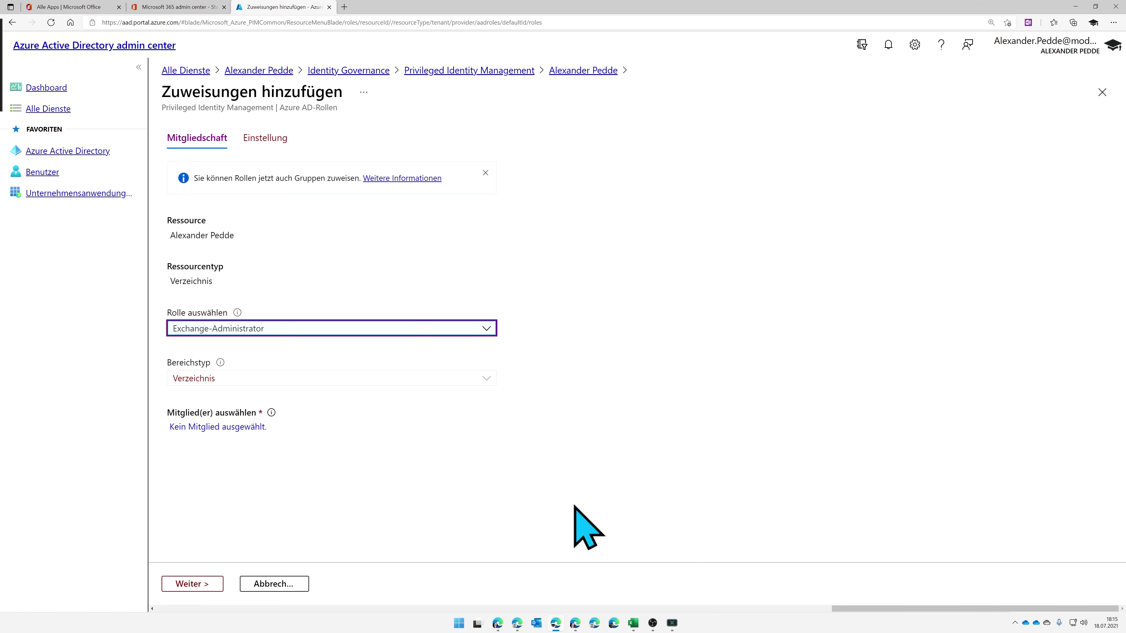
Step: Switch to the test user's browser window, open Office 365 and view all apps available to that account
click(595, 623)
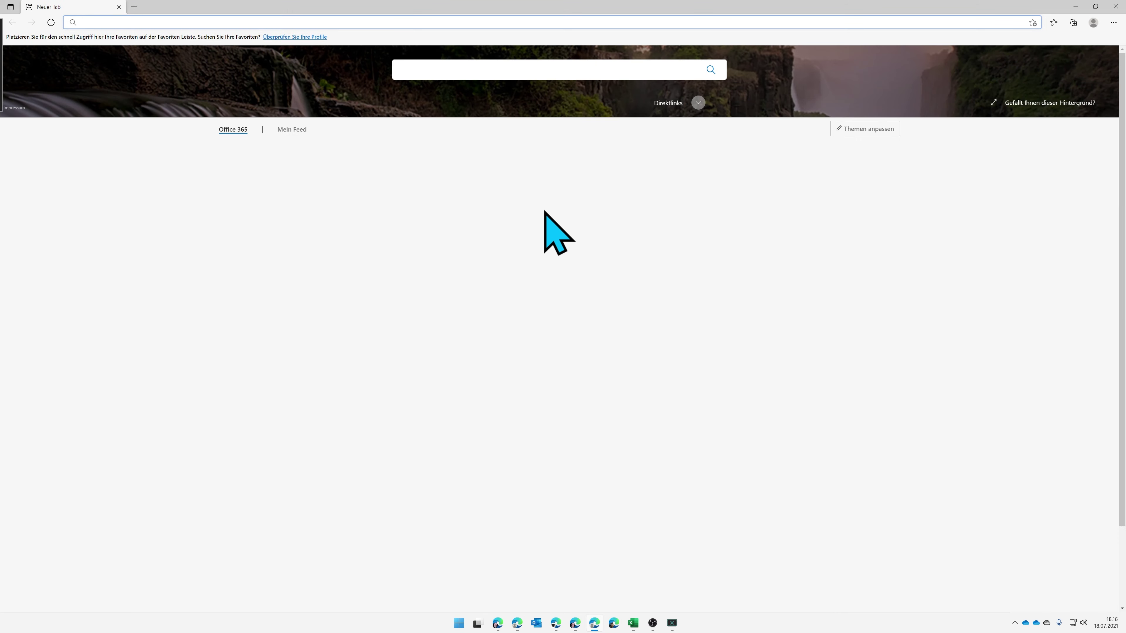
click(23, 69)
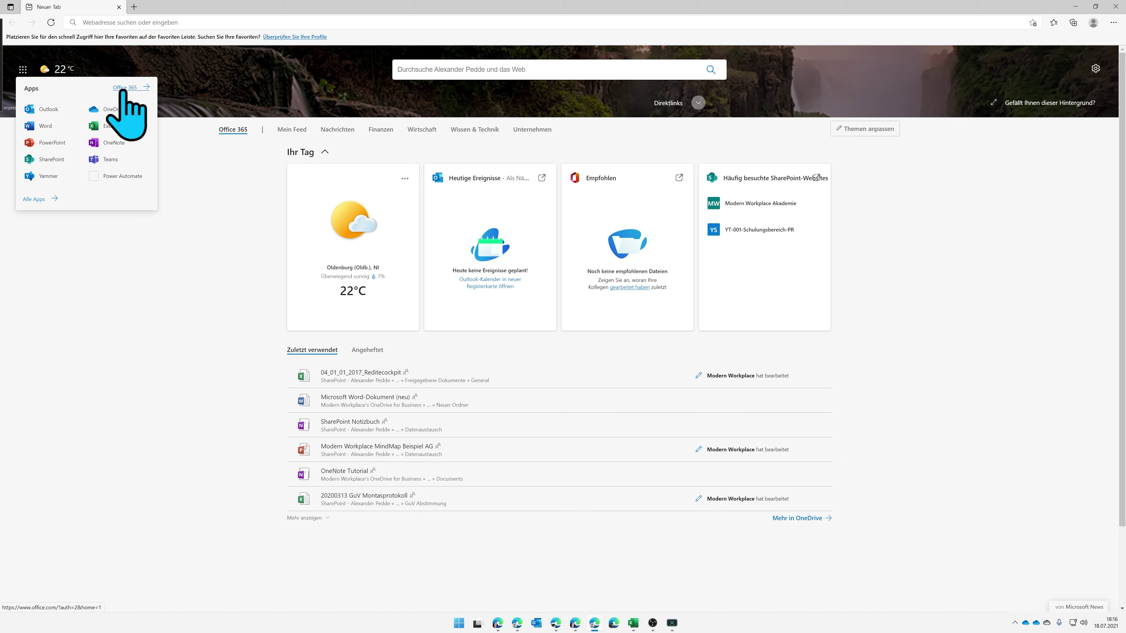
click(123, 89)
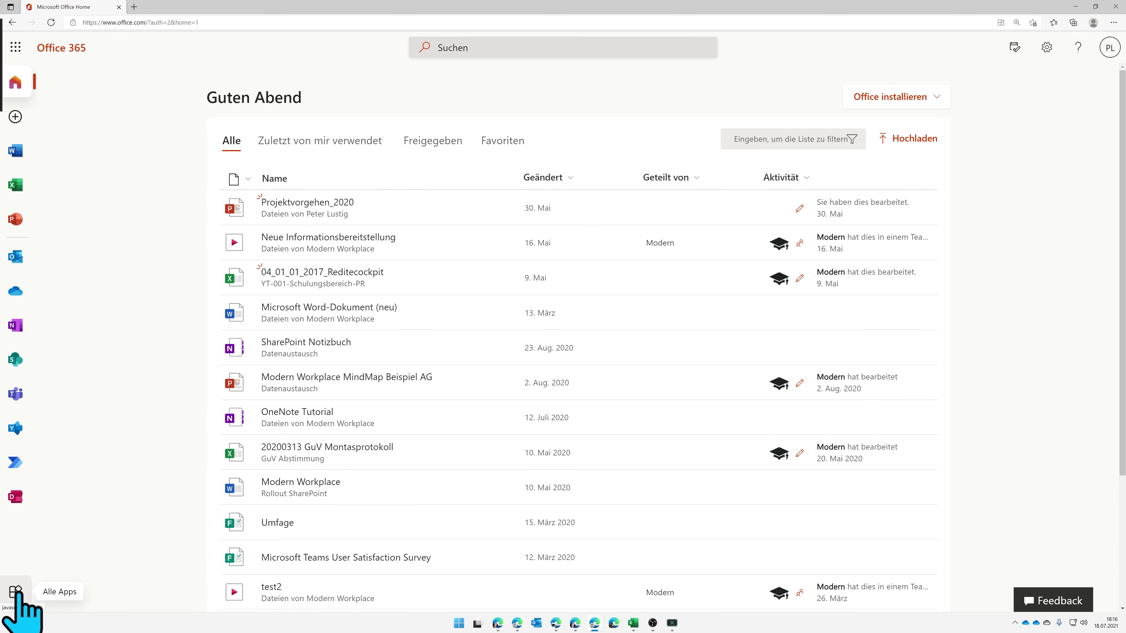
click(15, 592)
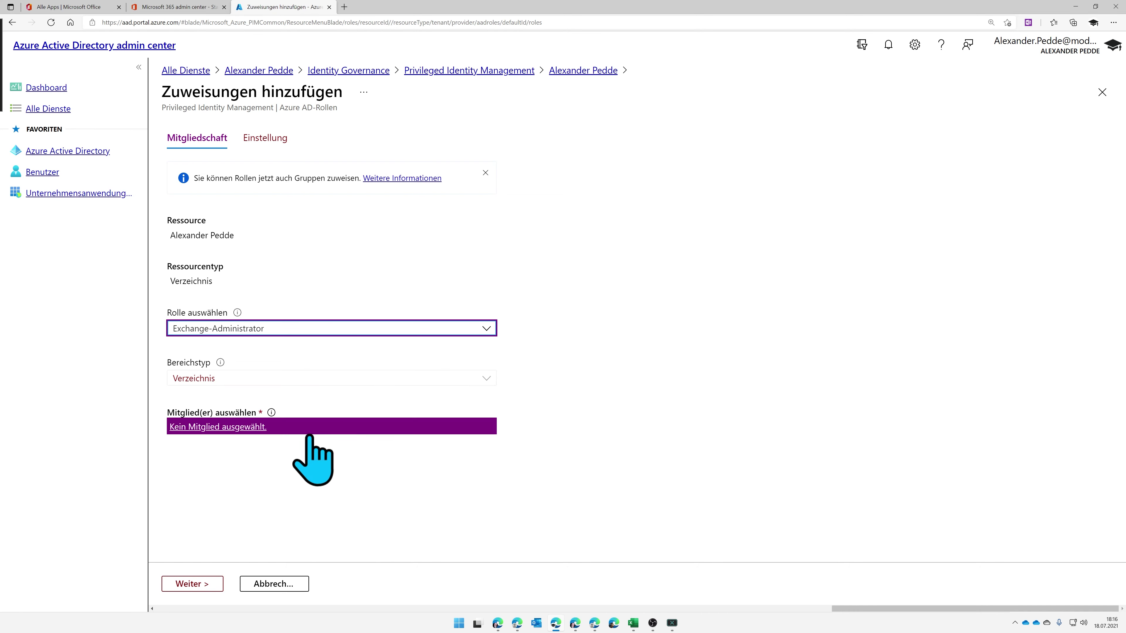
Step: Add the test user as the member for the Exchange-Administrator assignment and proceed to the assignment settings
click(228, 427)
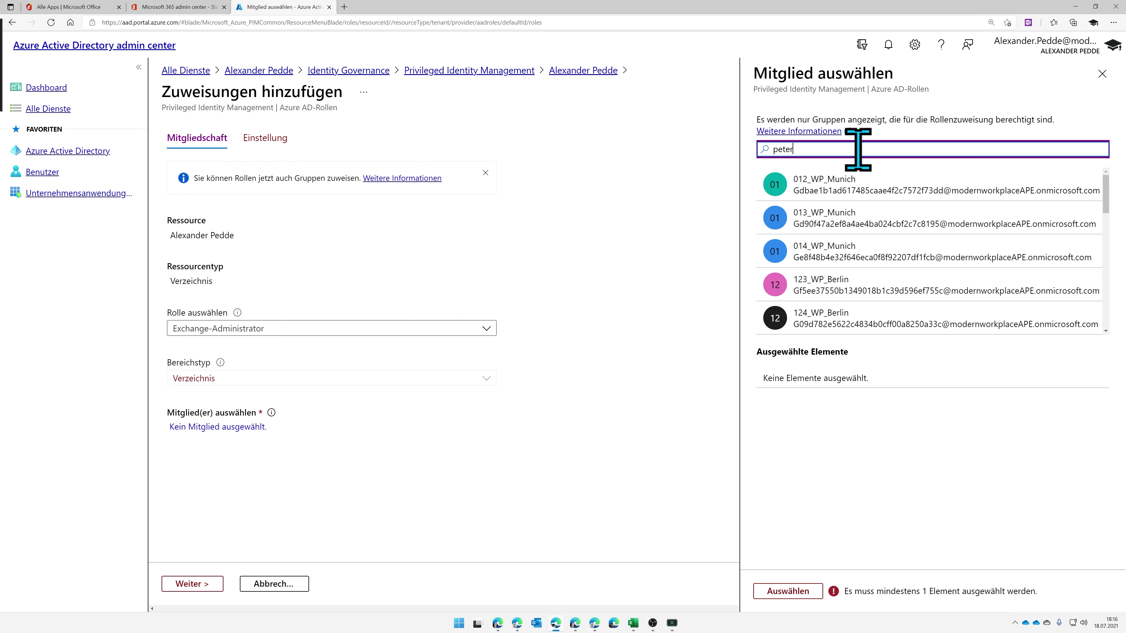
click(861, 195)
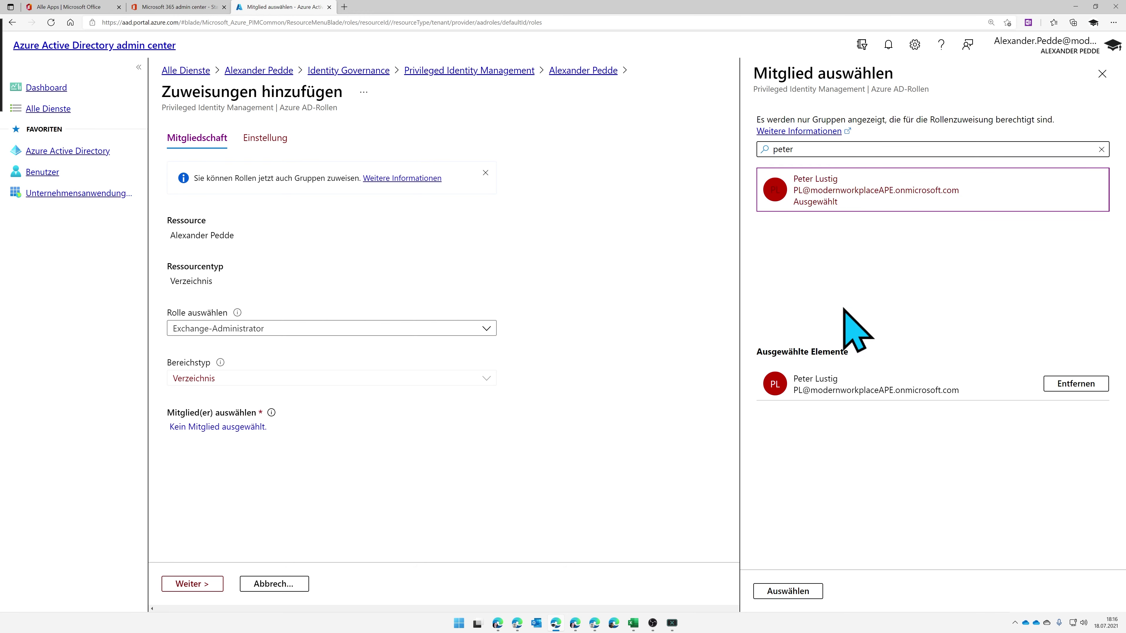
click(794, 591)
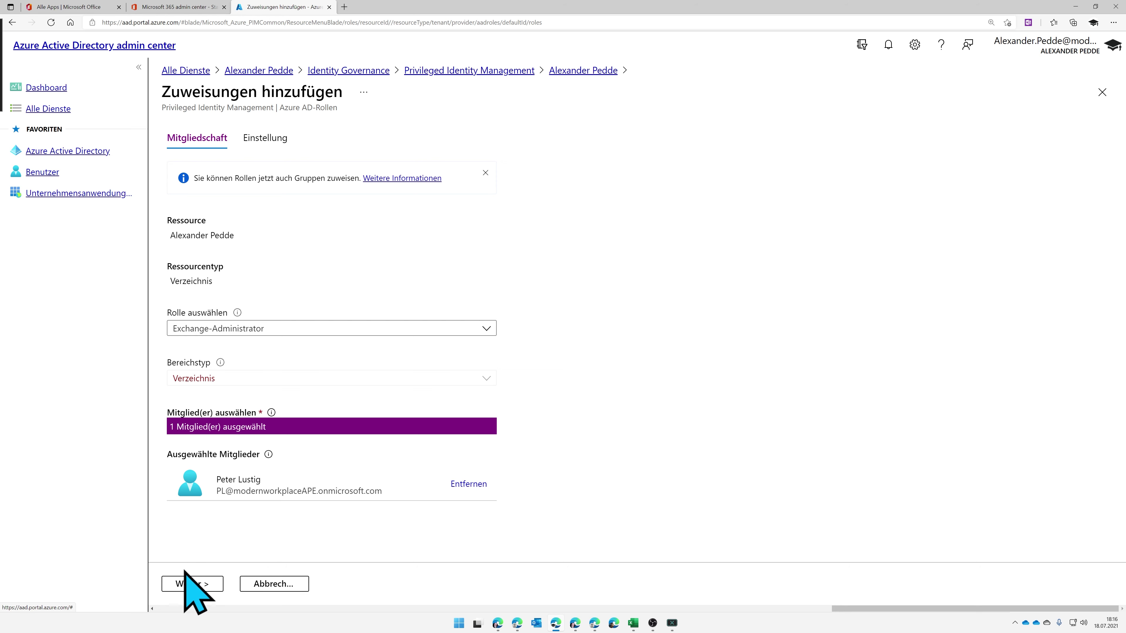
click(191, 584)
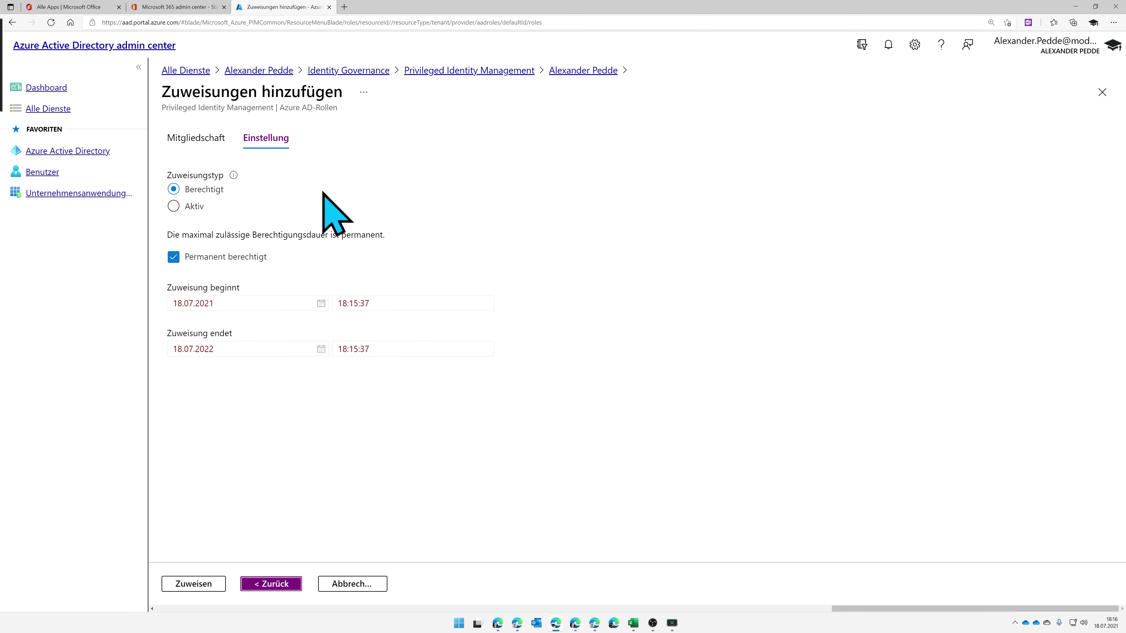
Step: Compare the settings of the Aktiv and Berechtigt assignment types, leaving Berechtigt selected
click(203, 207)
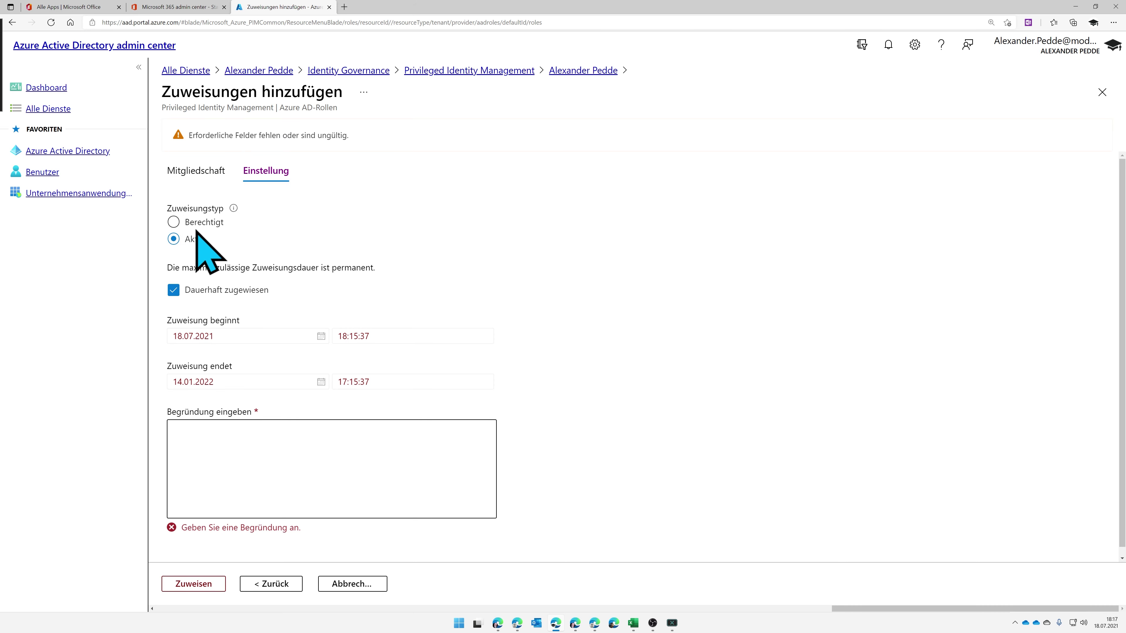
click(182, 222)
click(179, 206)
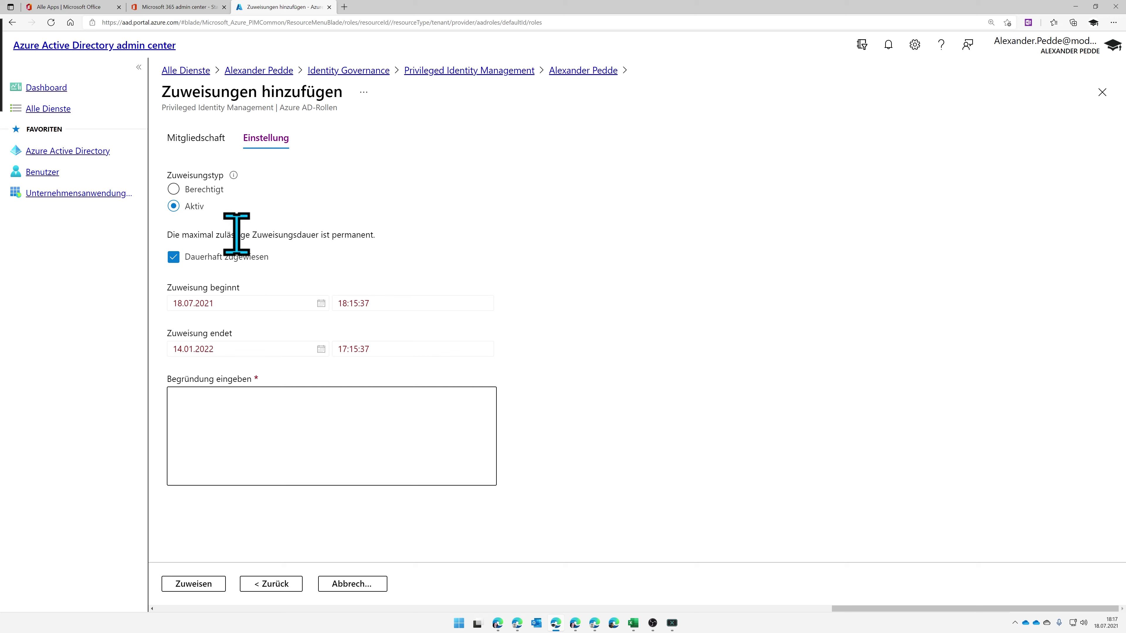
click(195, 190)
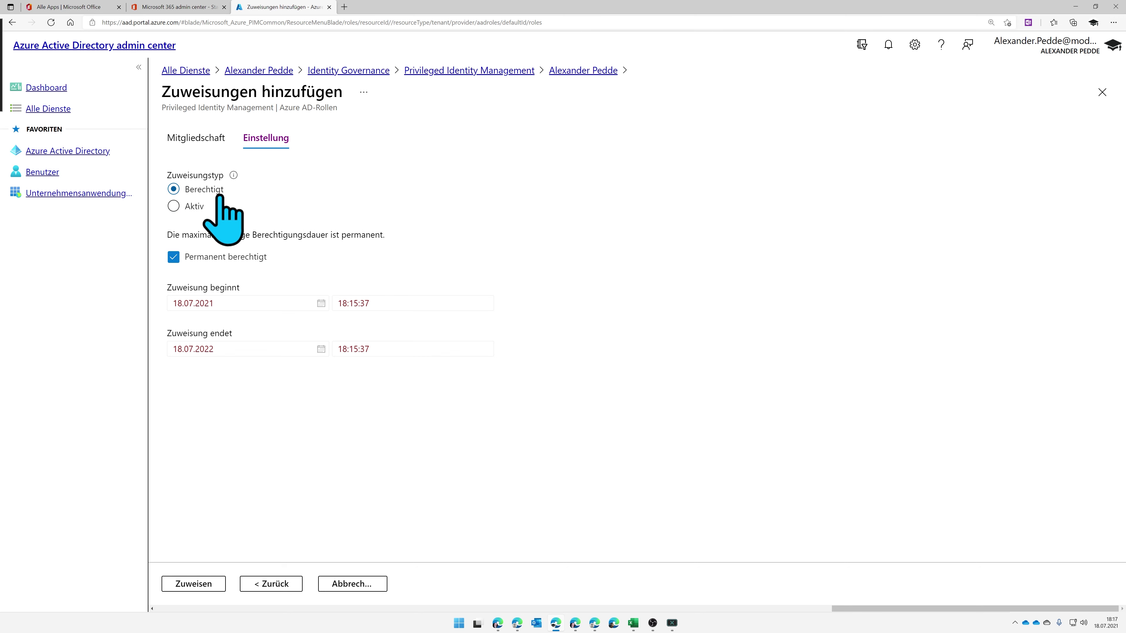
Step: Check the date settings for a time-limited assignment, keep it permanently eligible and submit it
click(173, 258)
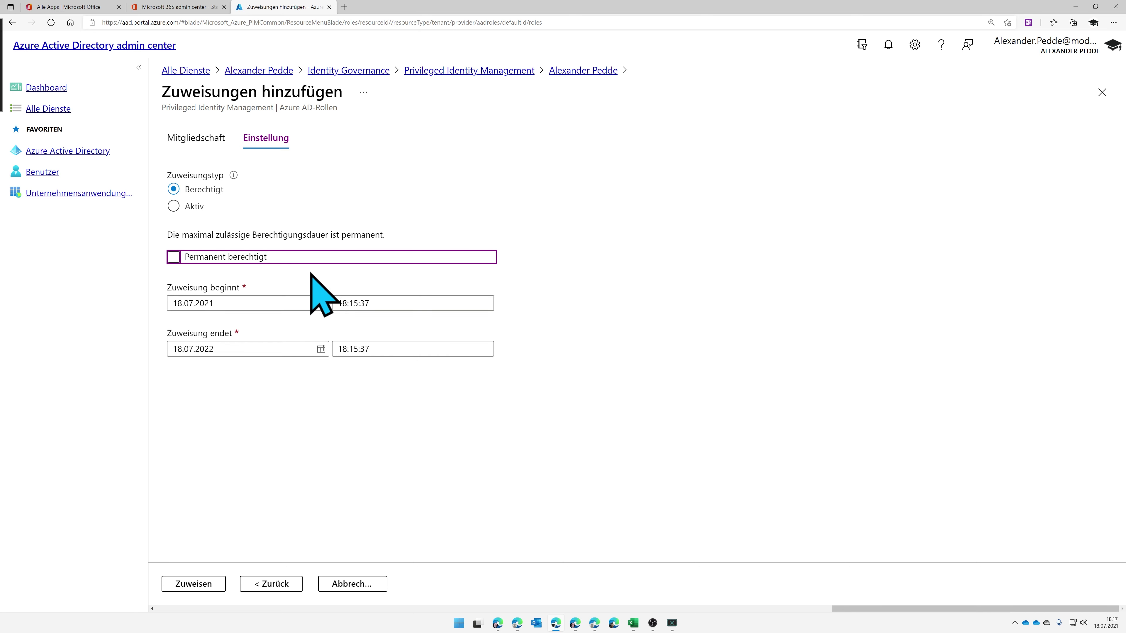
click(182, 262)
click(177, 261)
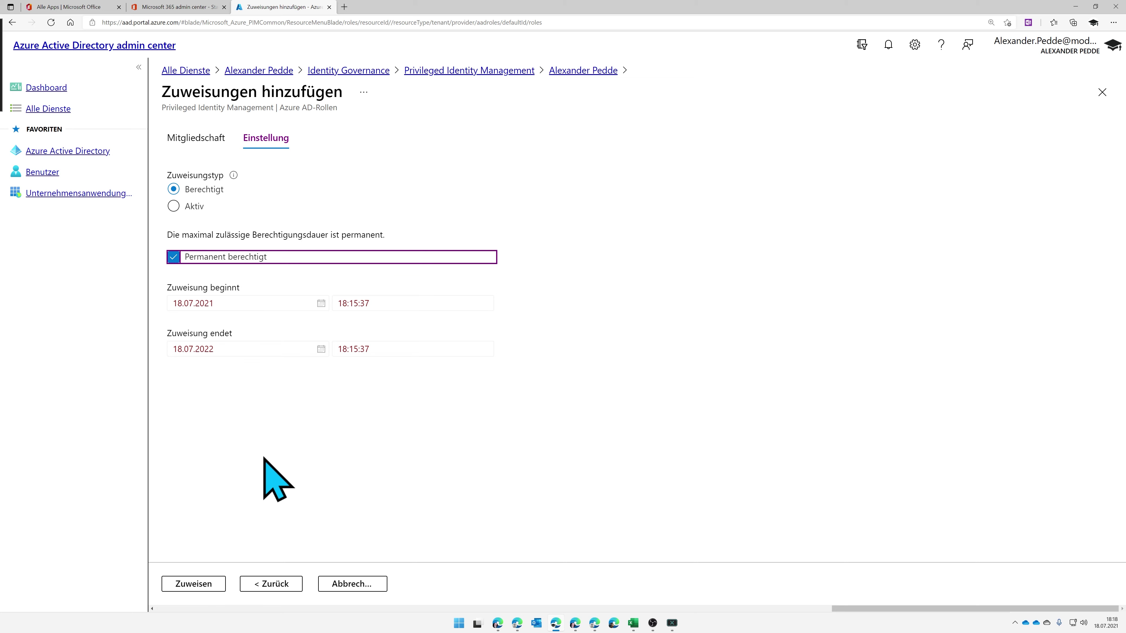
click(204, 585)
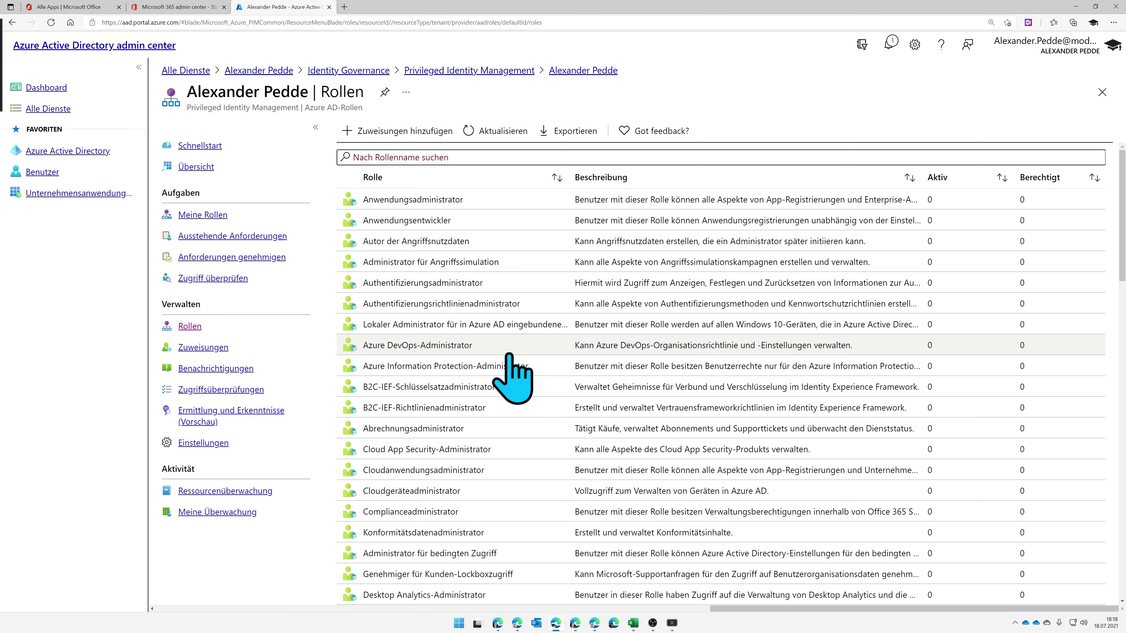
Step: Sort the roles by active assignments and view the active assignments of the Globaler Administrator role
click(1001, 178)
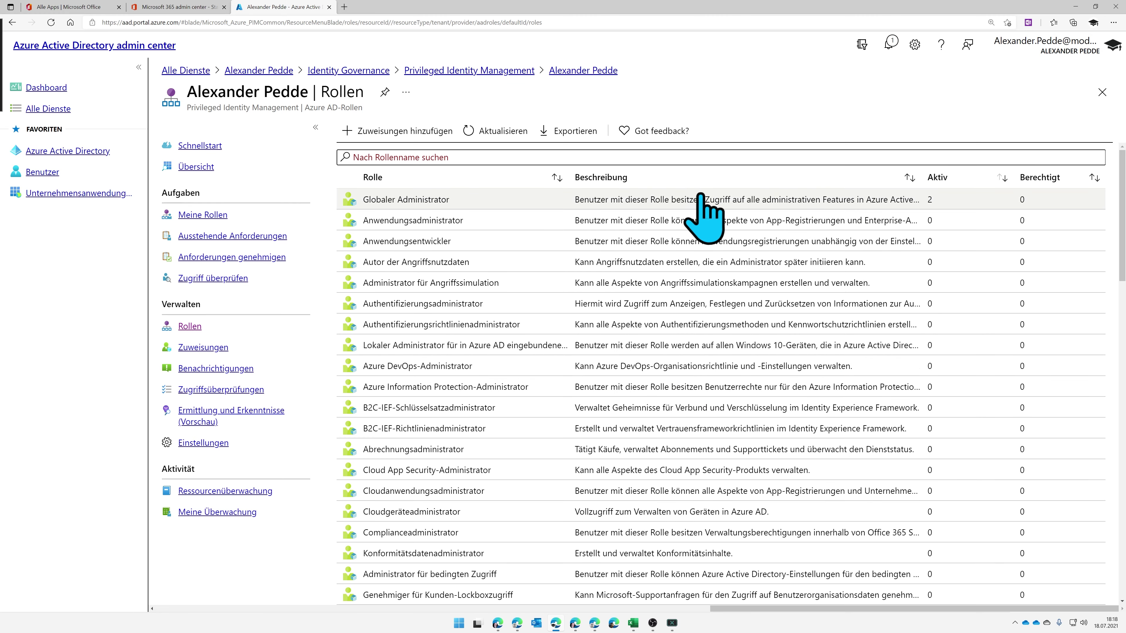
click(448, 200)
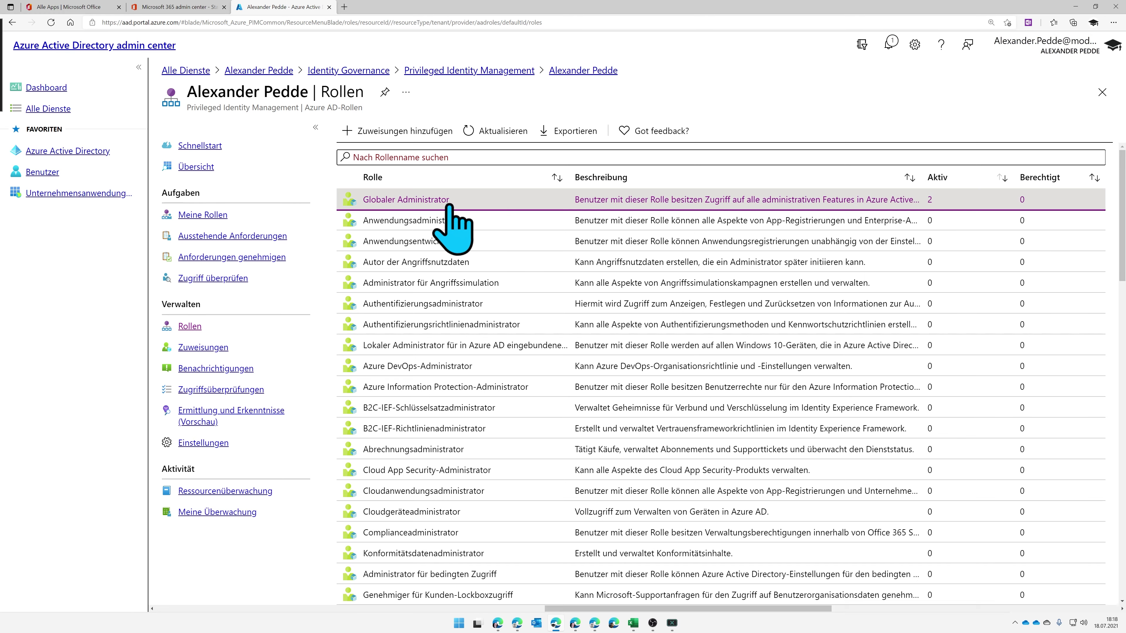
click(499, 173)
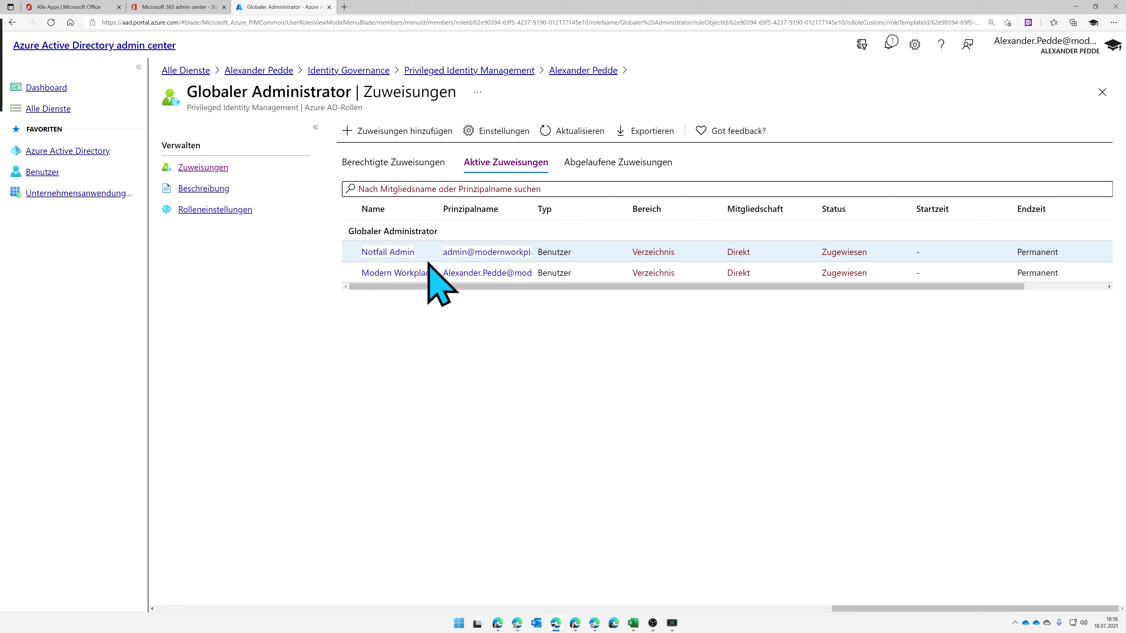
click(426, 277)
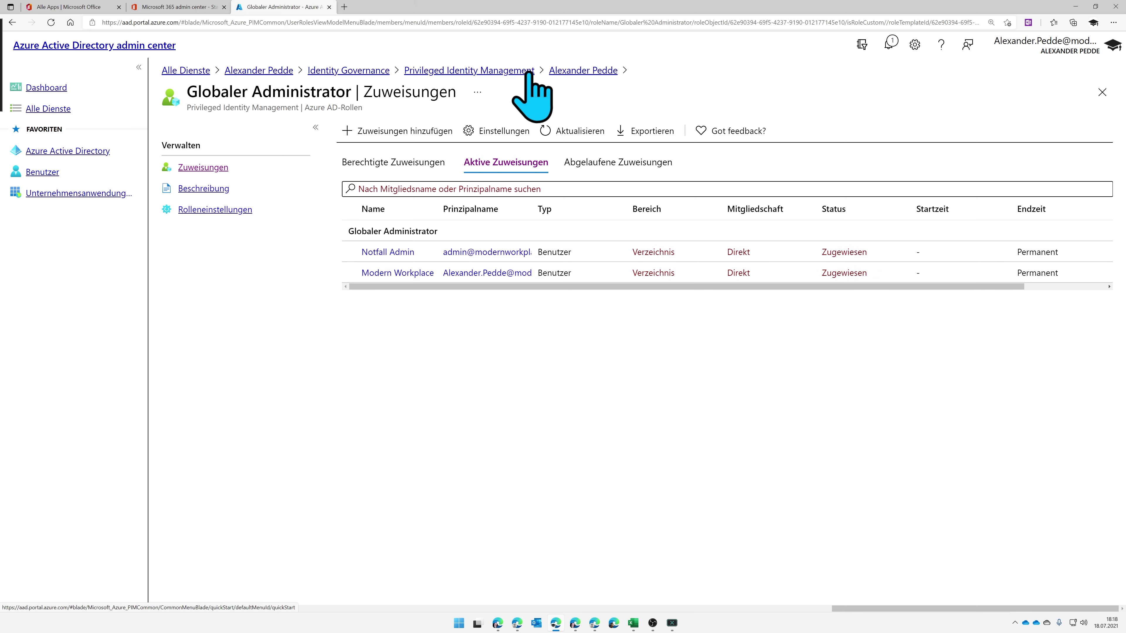
Step: Return to the Azure AD roles list through Privileged Identity Management and sort it by active assignments again
click(13, 23)
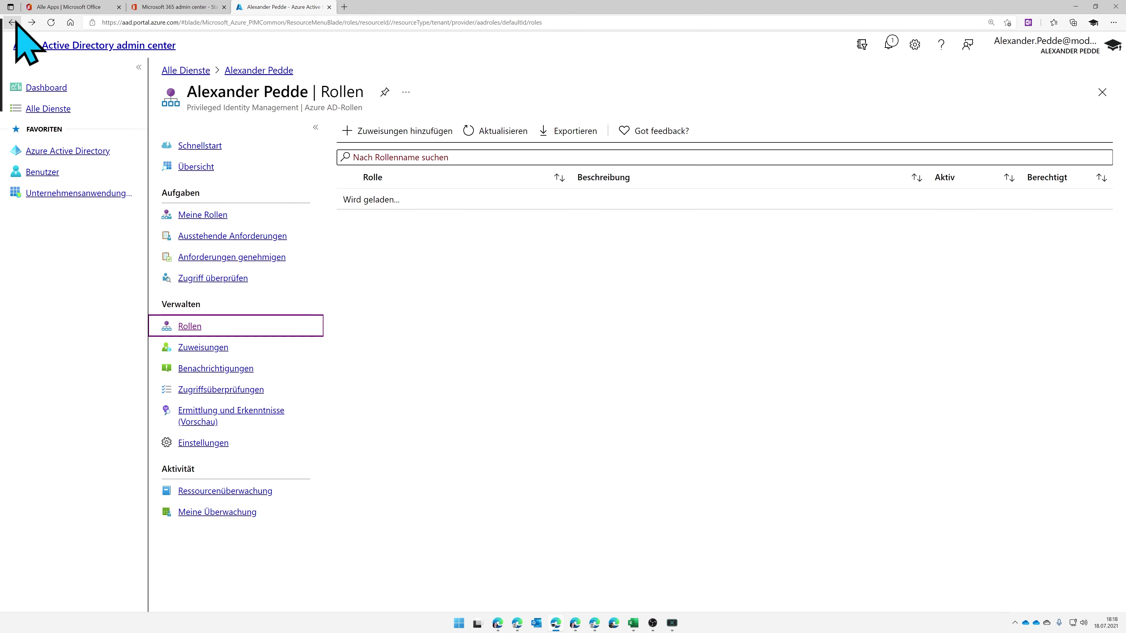
click(13, 22)
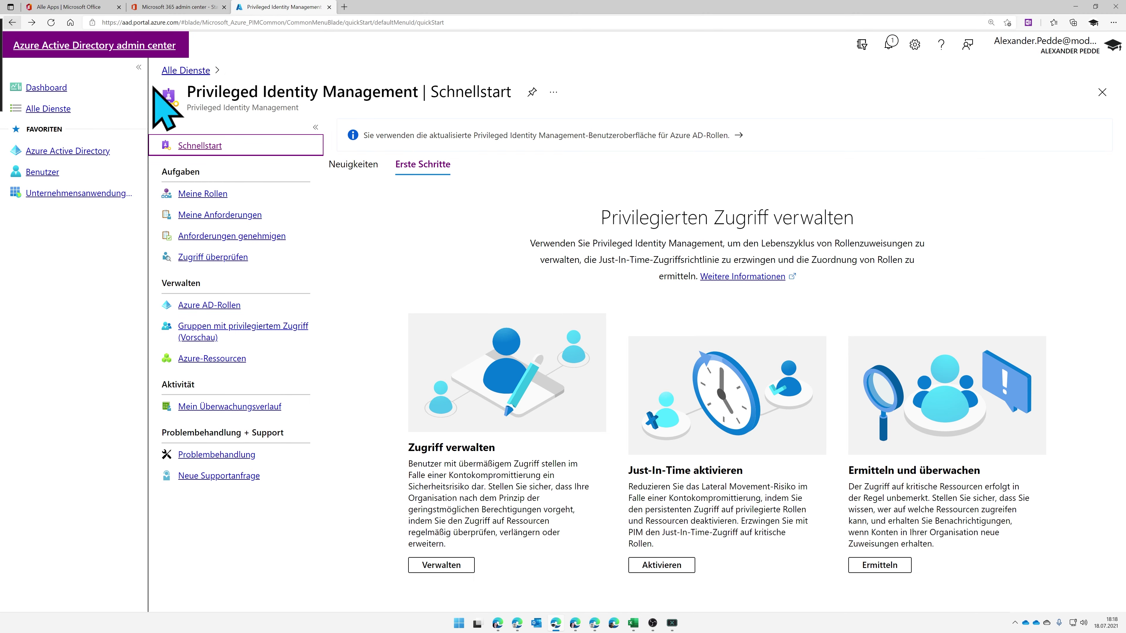
click(463, 563)
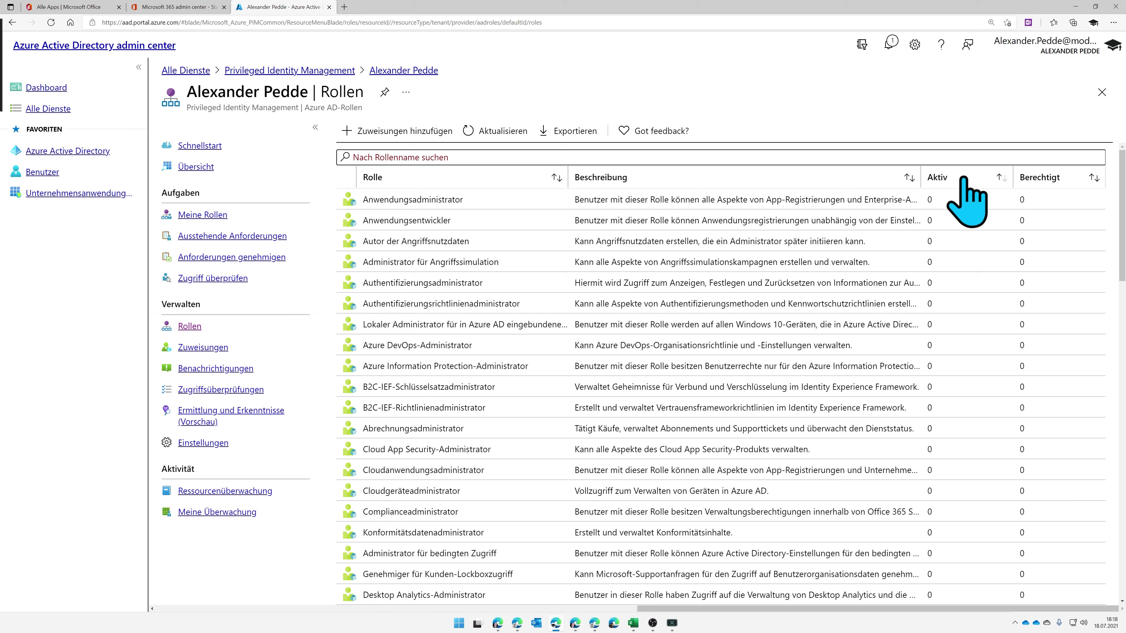
click(982, 177)
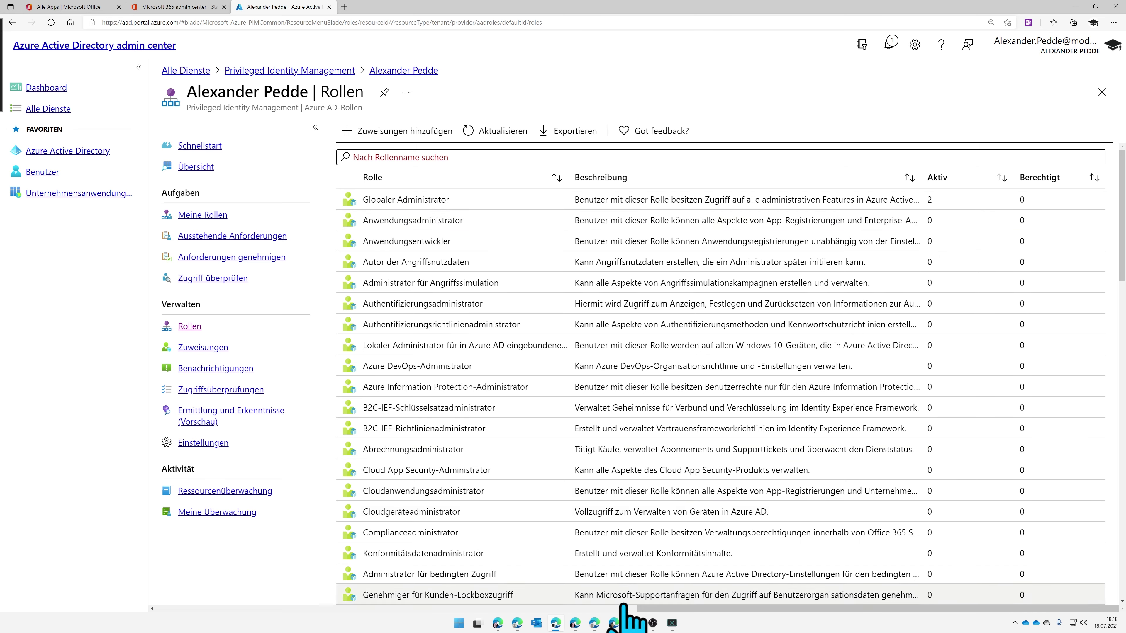
Step: Switch to the test user's browser window and open the Office 365 list of all apps from a fresh tab
click(594, 622)
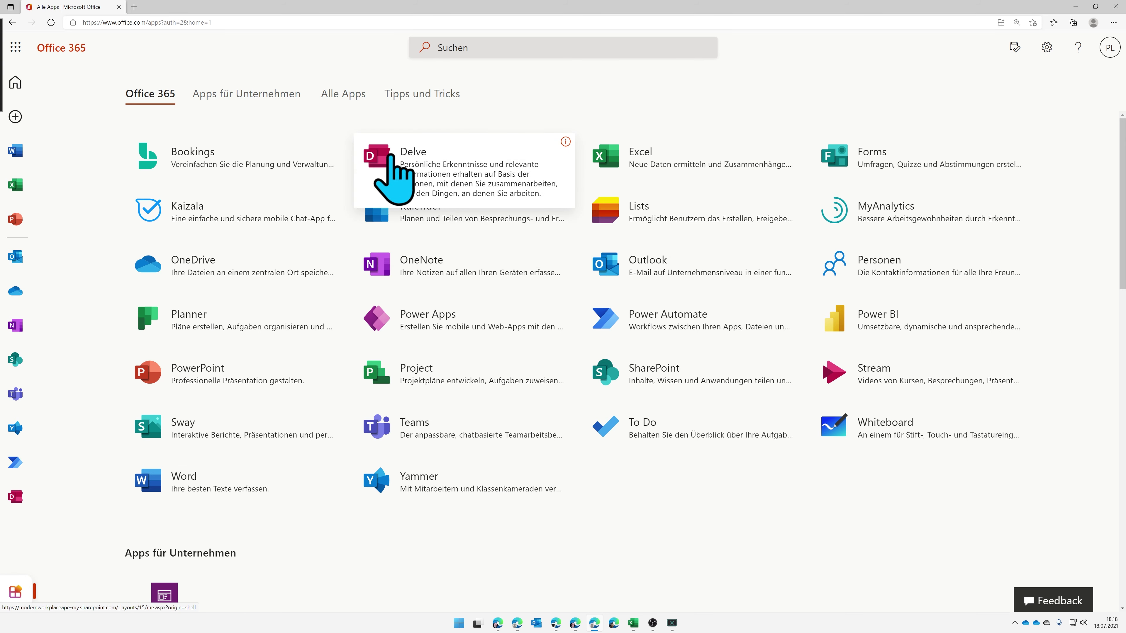
click(134, 7)
click(118, 7)
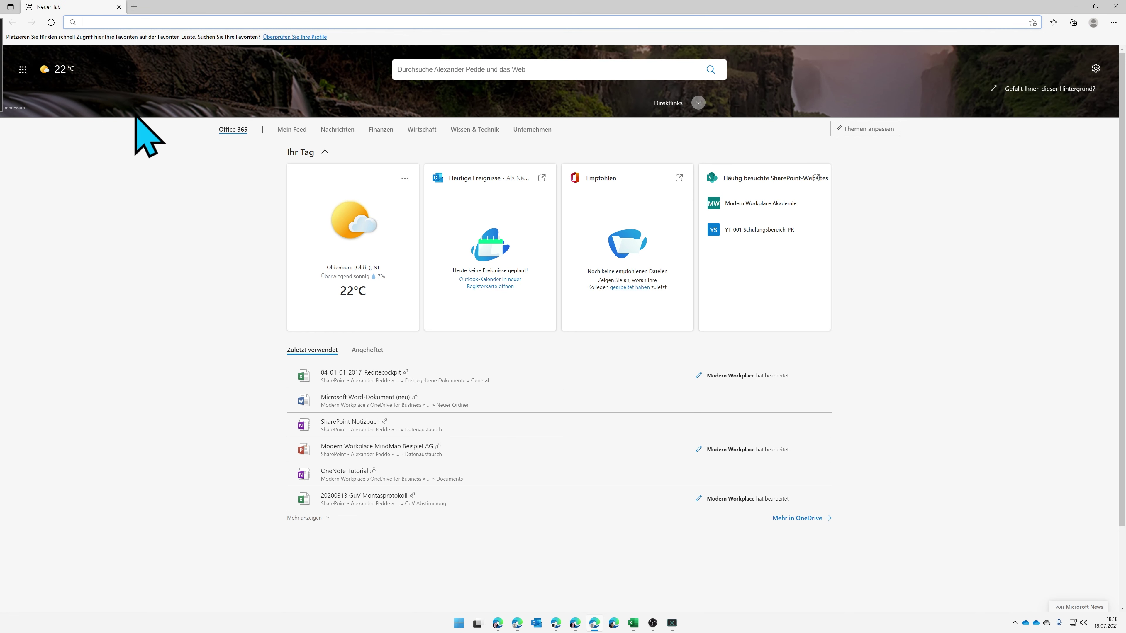
click(22, 69)
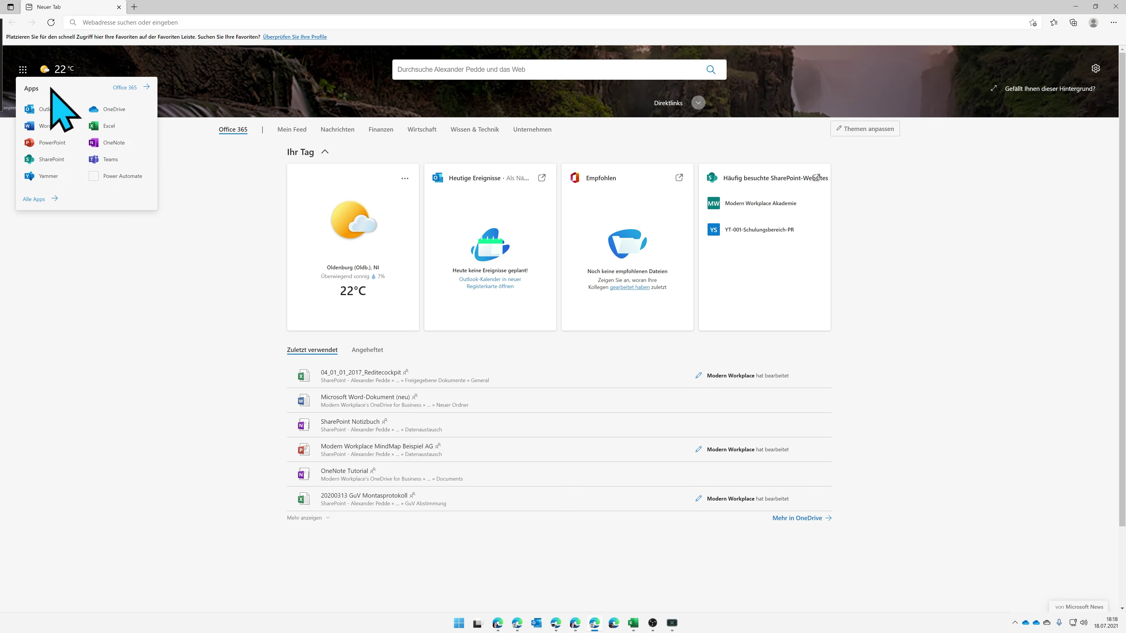
click(128, 88)
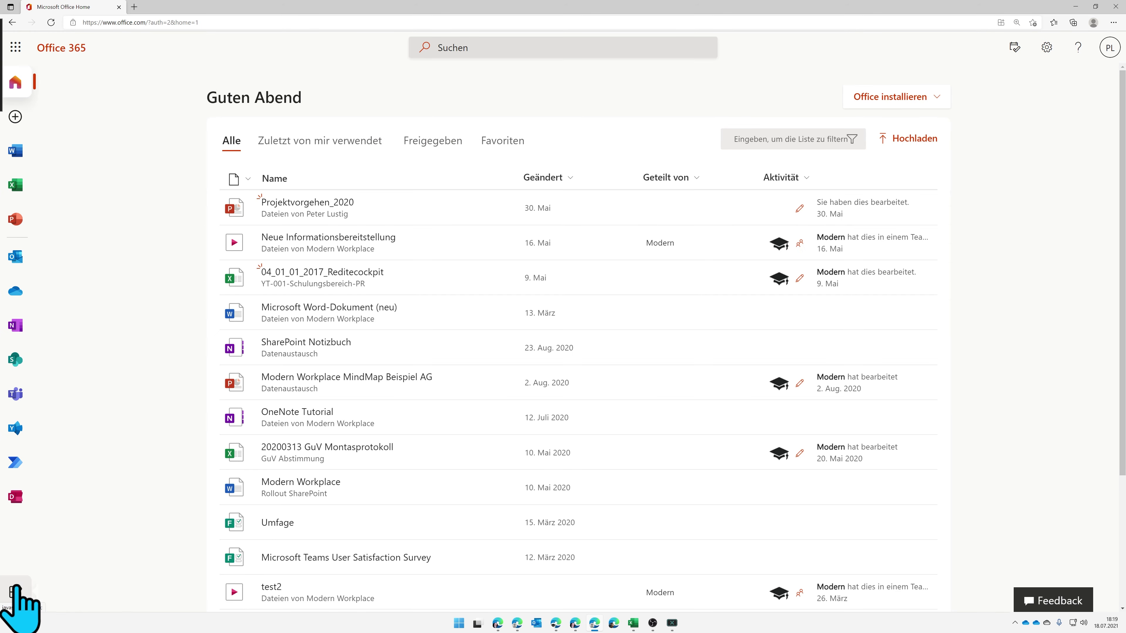
click(15, 590)
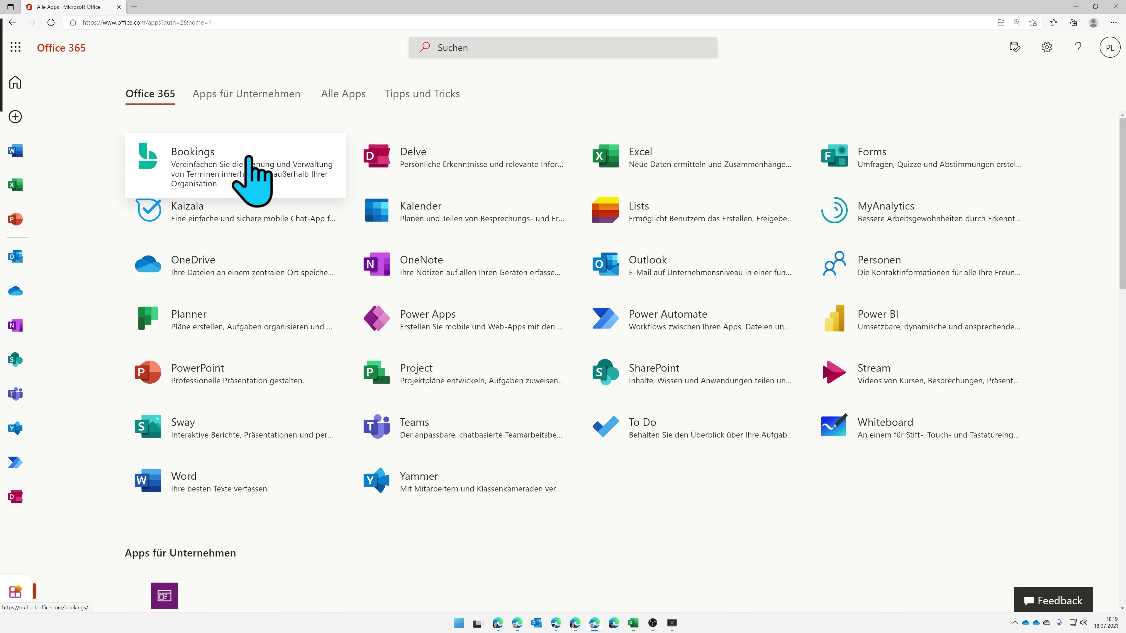
Step: Open portal.azure.com in a new tab and dismiss the feedback survey
click(134, 6)
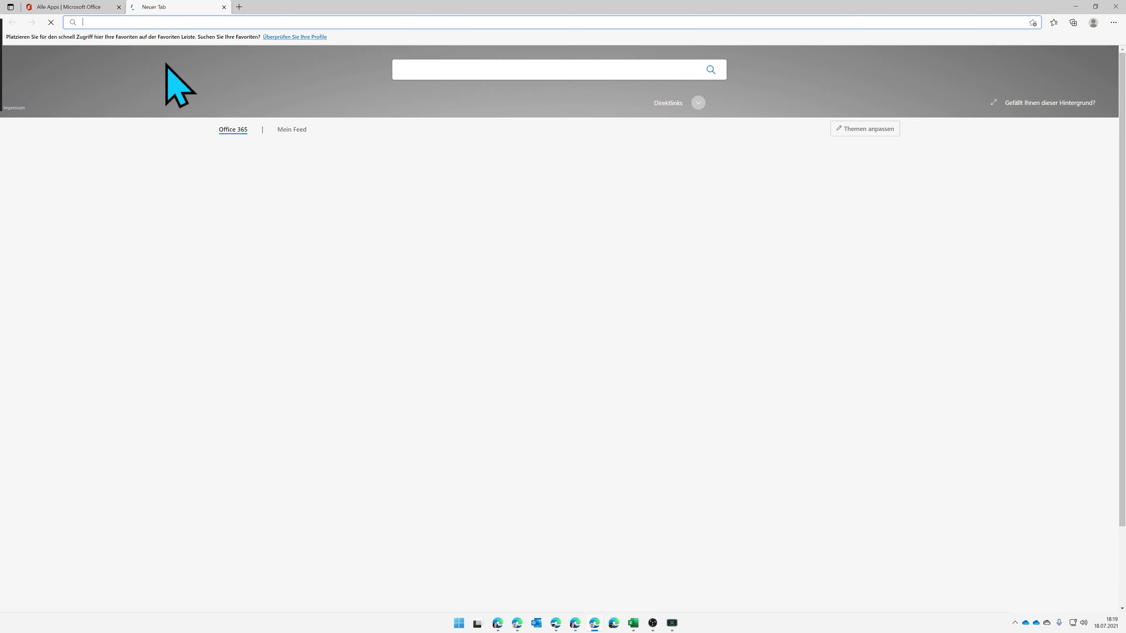
text(porta)
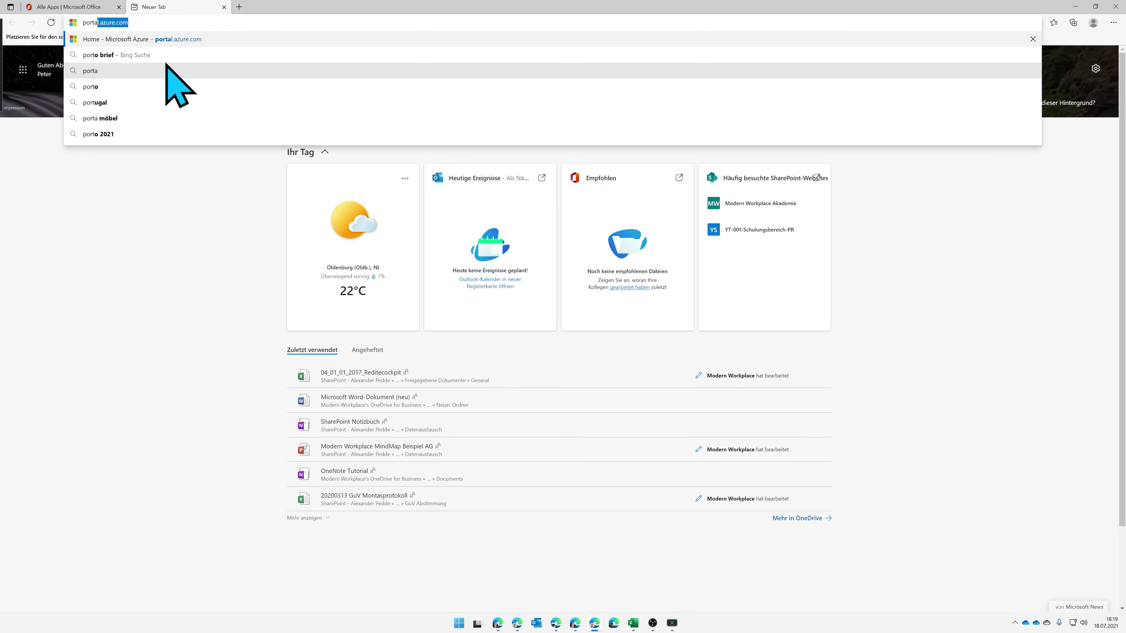
text(l.azure.)
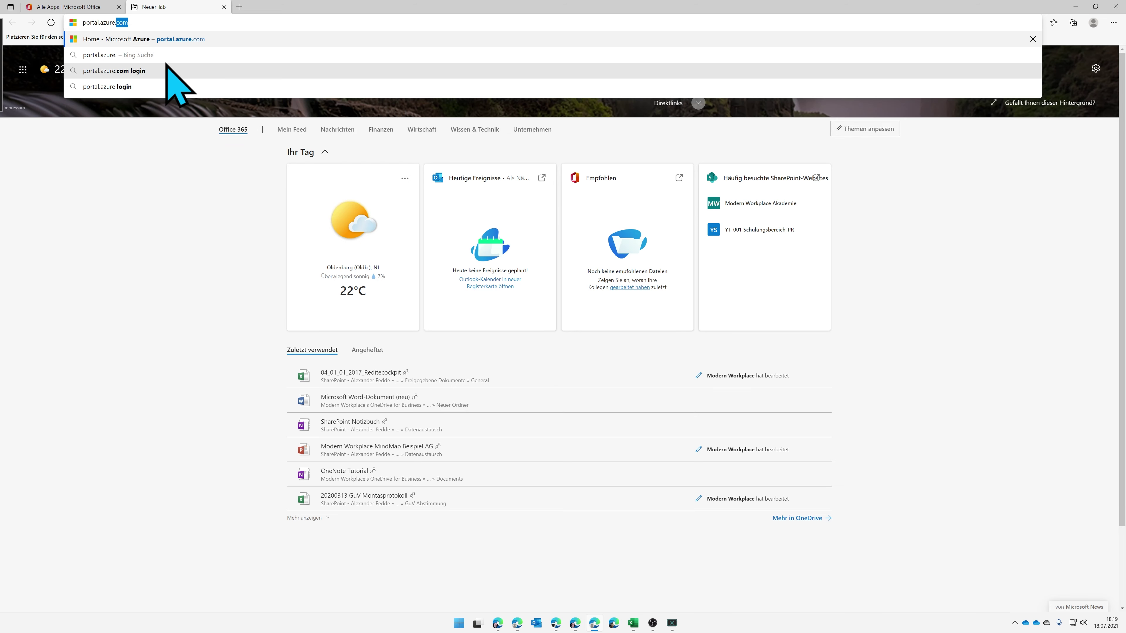
text(com)
key(Return)
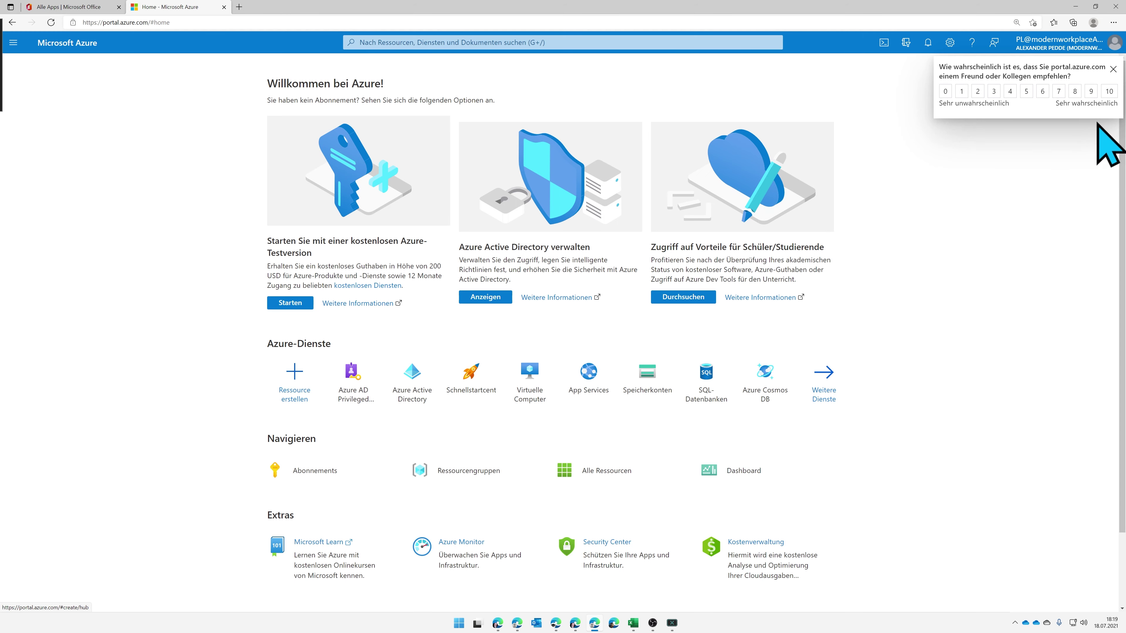
click(1113, 69)
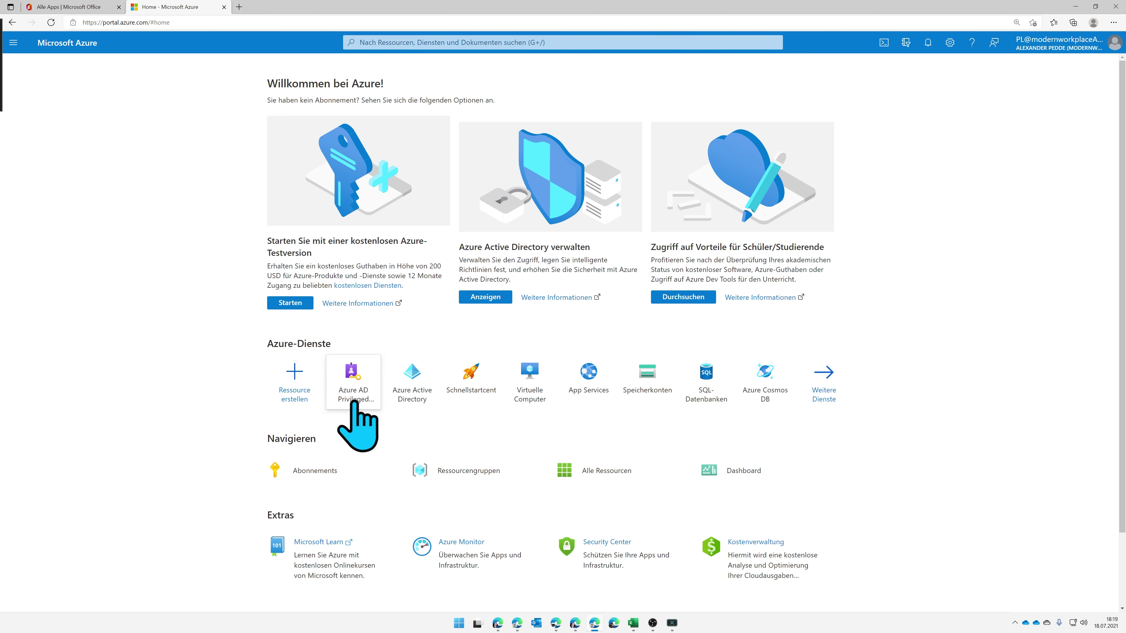
Step: Find Azure AD Privileged Identity Management by searching for "pim" and open the test user's own roles under Meine Rollen
click(489, 43)
text(pim)
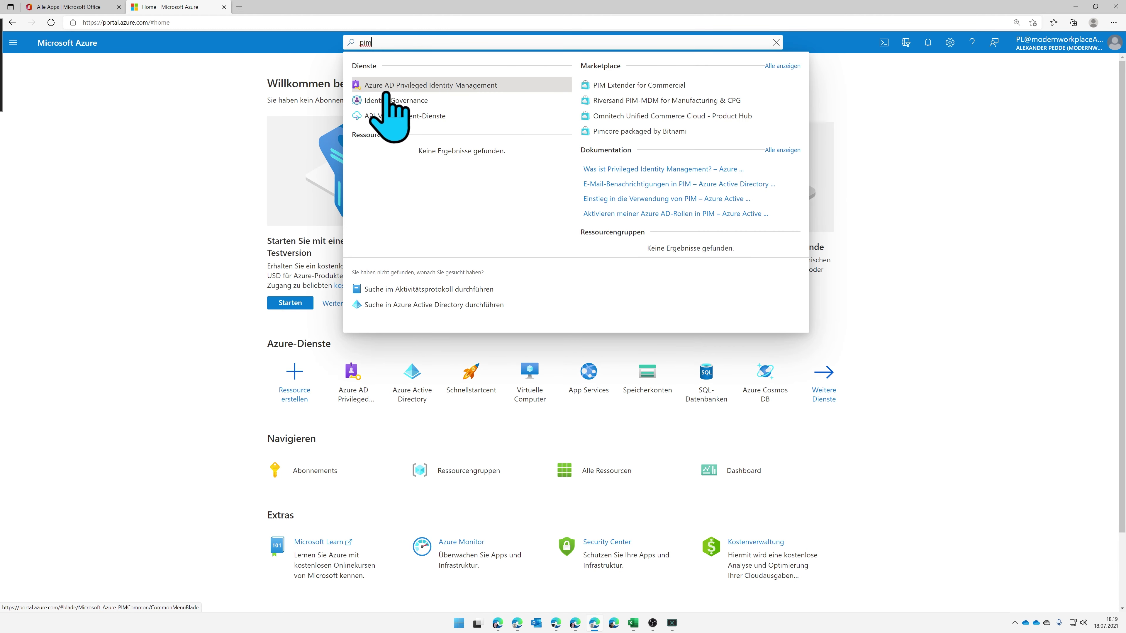
click(459, 86)
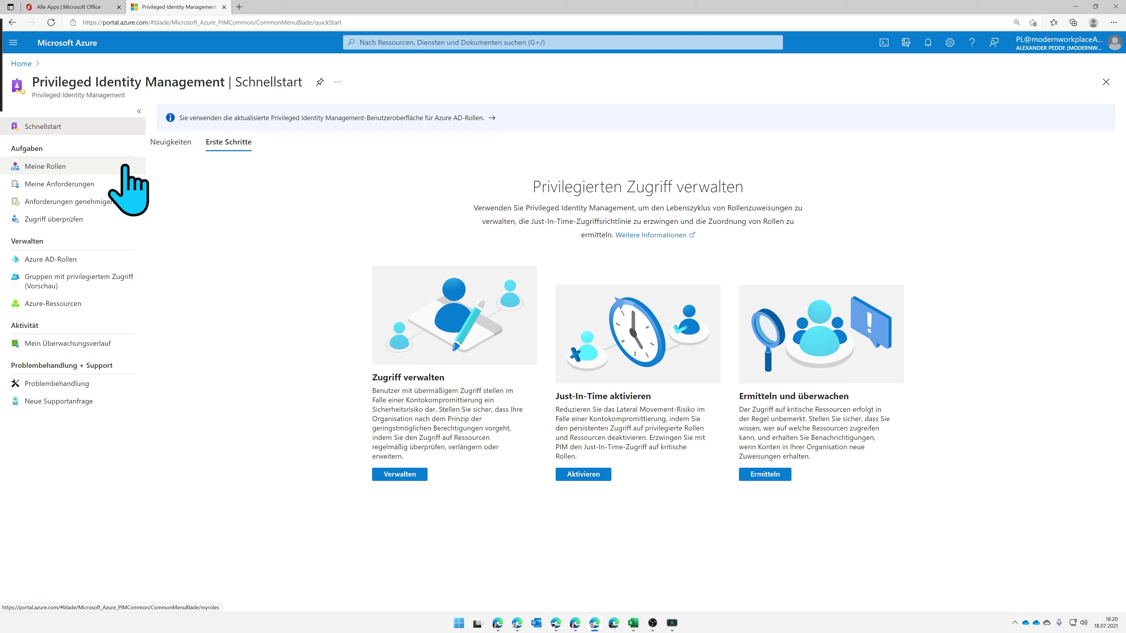
click(138, 168)
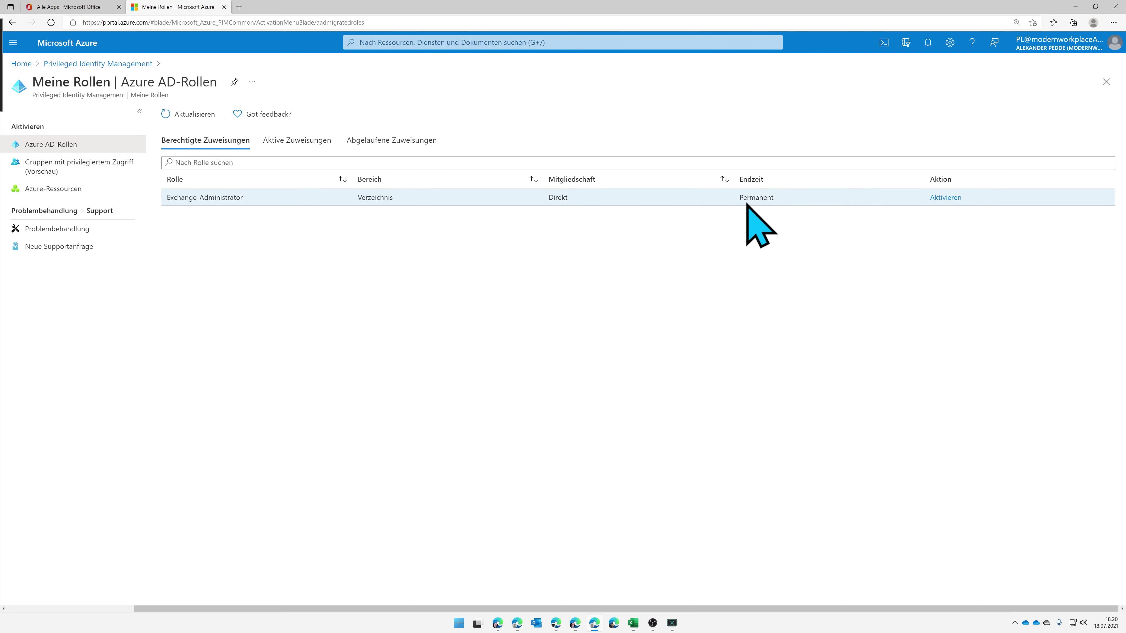
Step: Prepare the Exchange-Administrator role's activation for 3 hours with the justification "Postfächer anlegen für neue User"
click(944, 199)
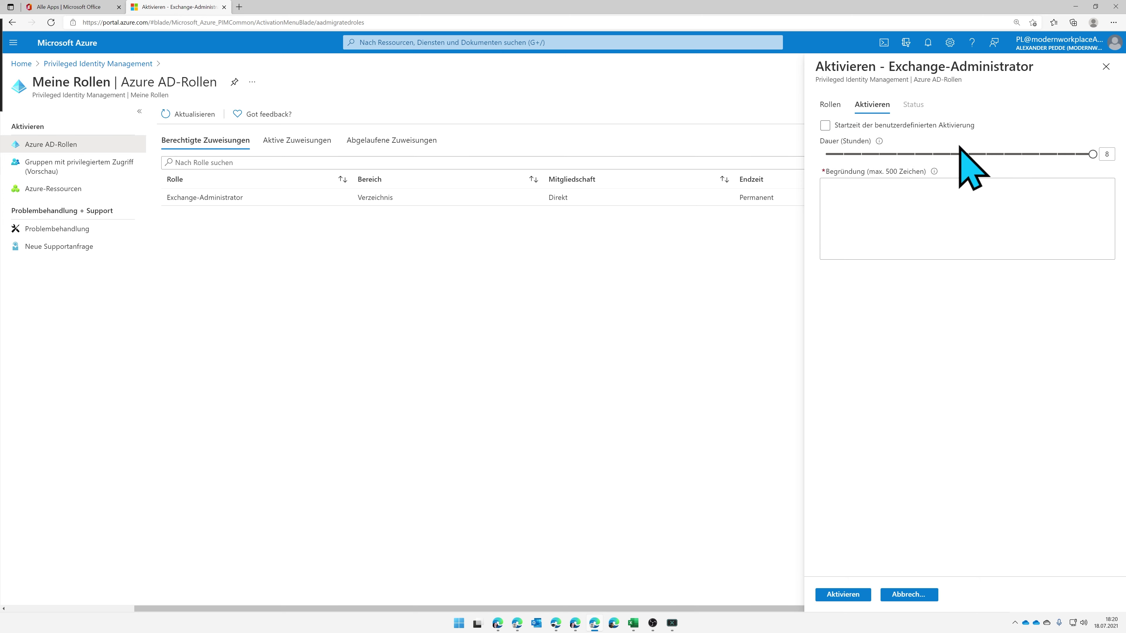
drag(1091, 154, 923, 158)
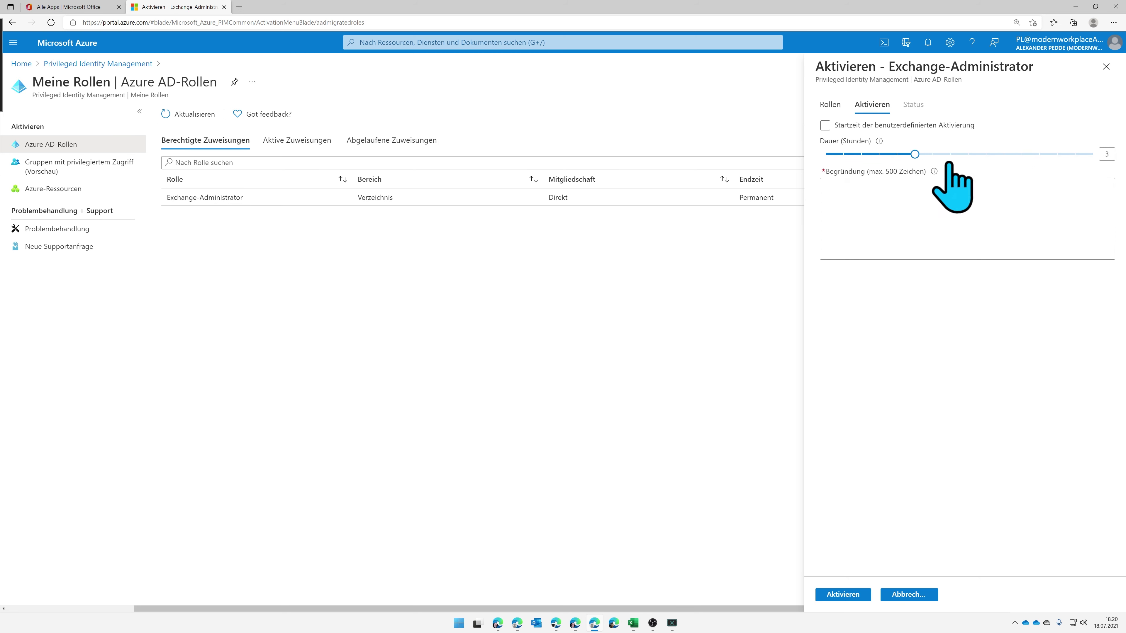
click(904, 195)
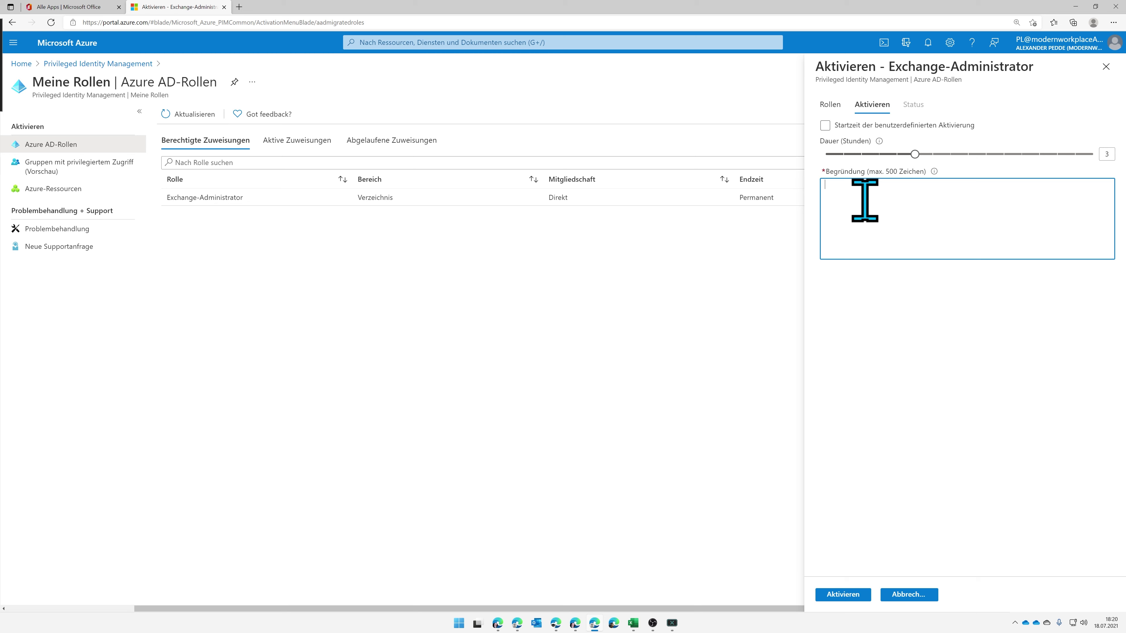
text(Postfächer anlegen für neue User)
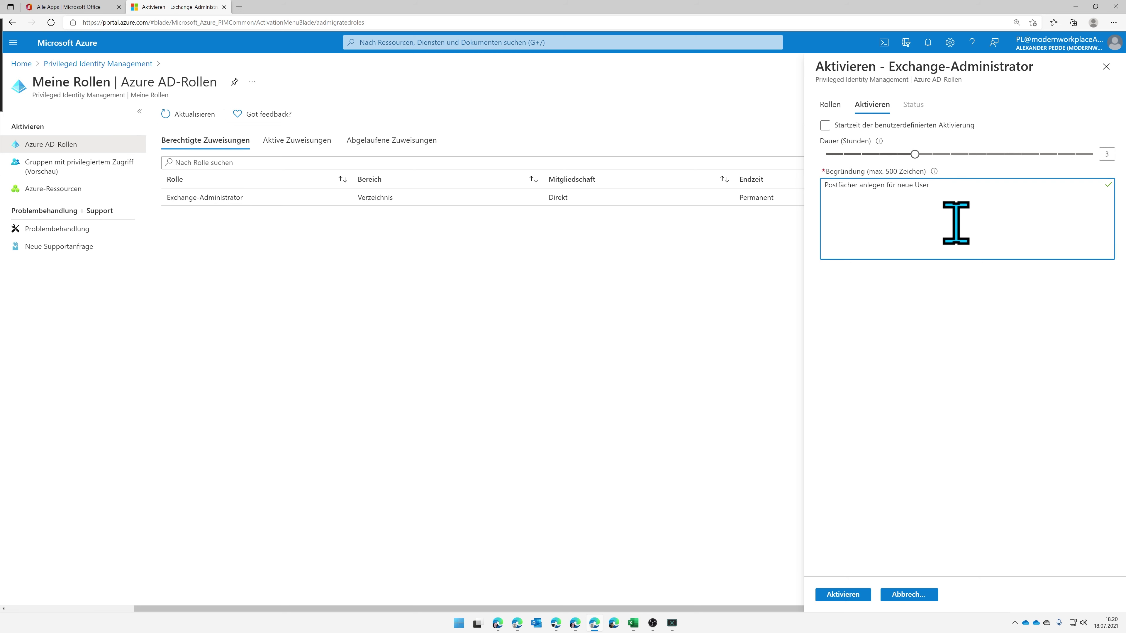
Step: Check the custom start time option, activate the role with it turned off, and view the active assignments
click(825, 125)
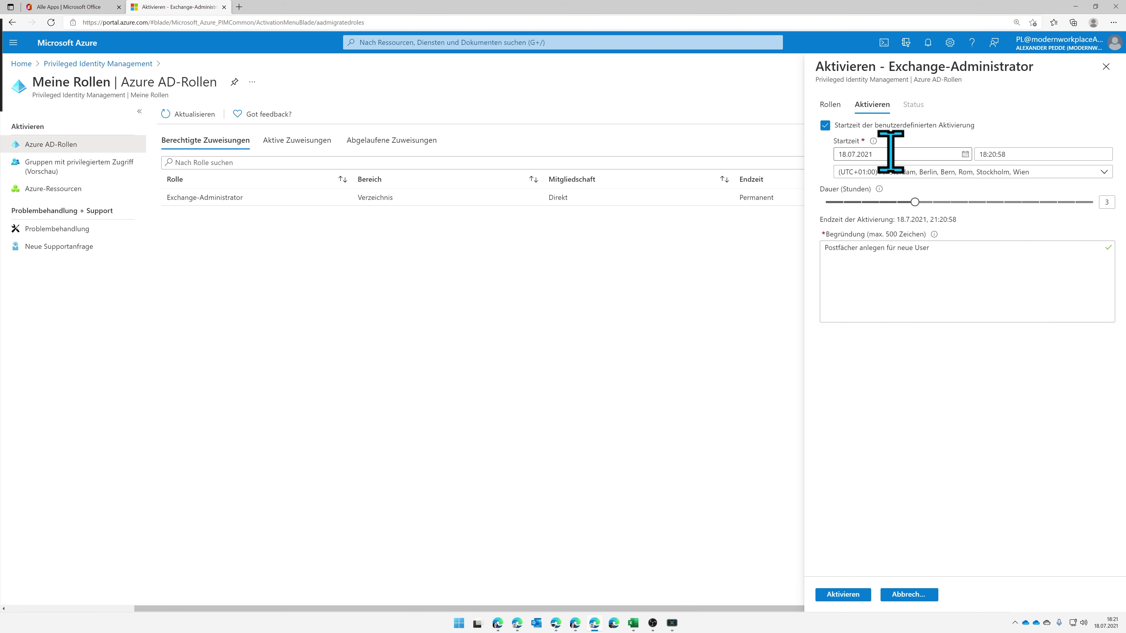
click(824, 126)
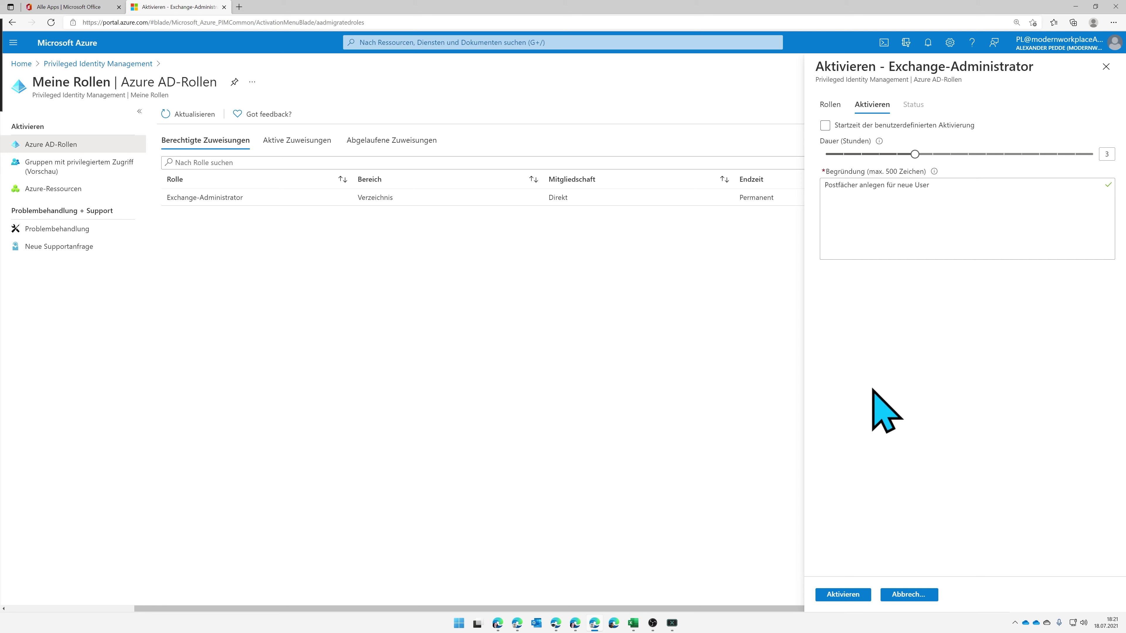
click(843, 595)
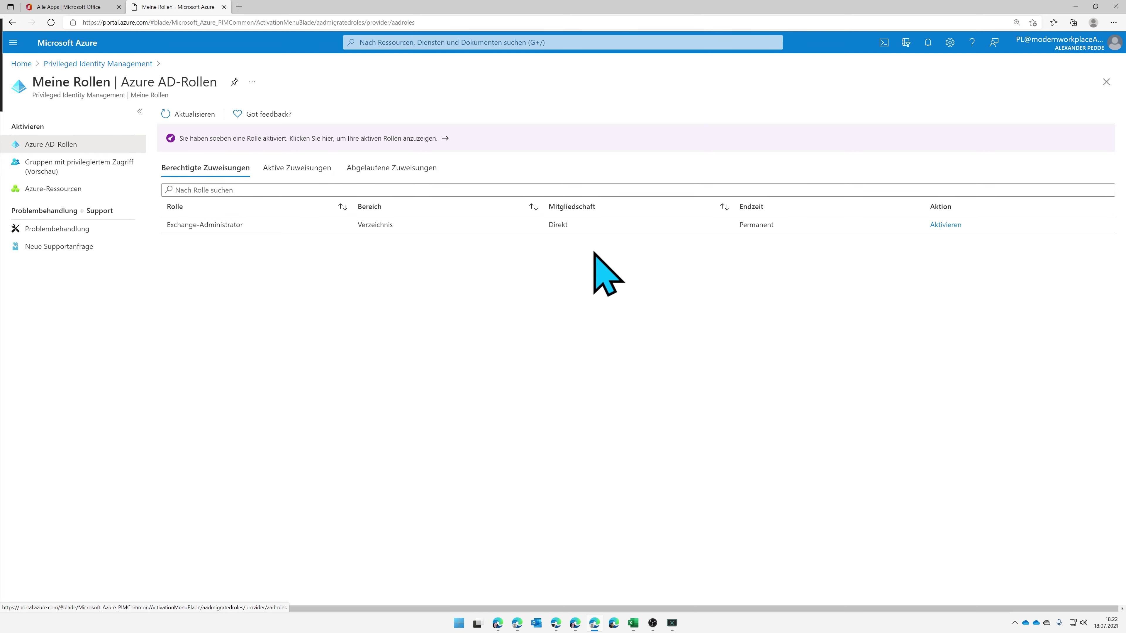
click(296, 169)
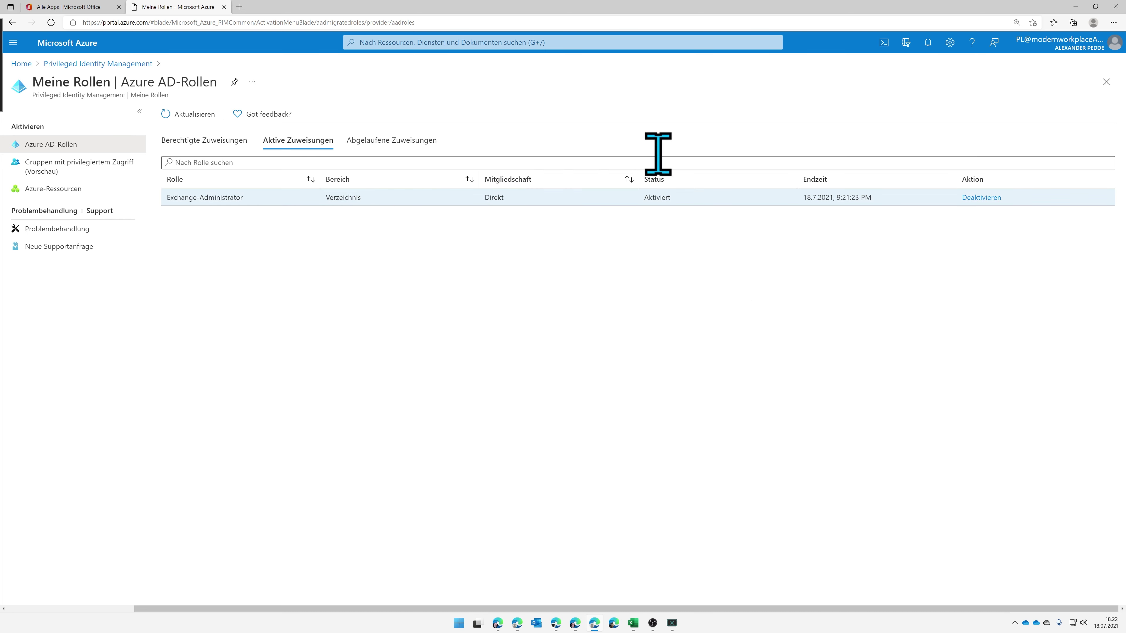
Step: Open the Microsoft 365 admin center from the test user's Office 365 apps
click(84, 6)
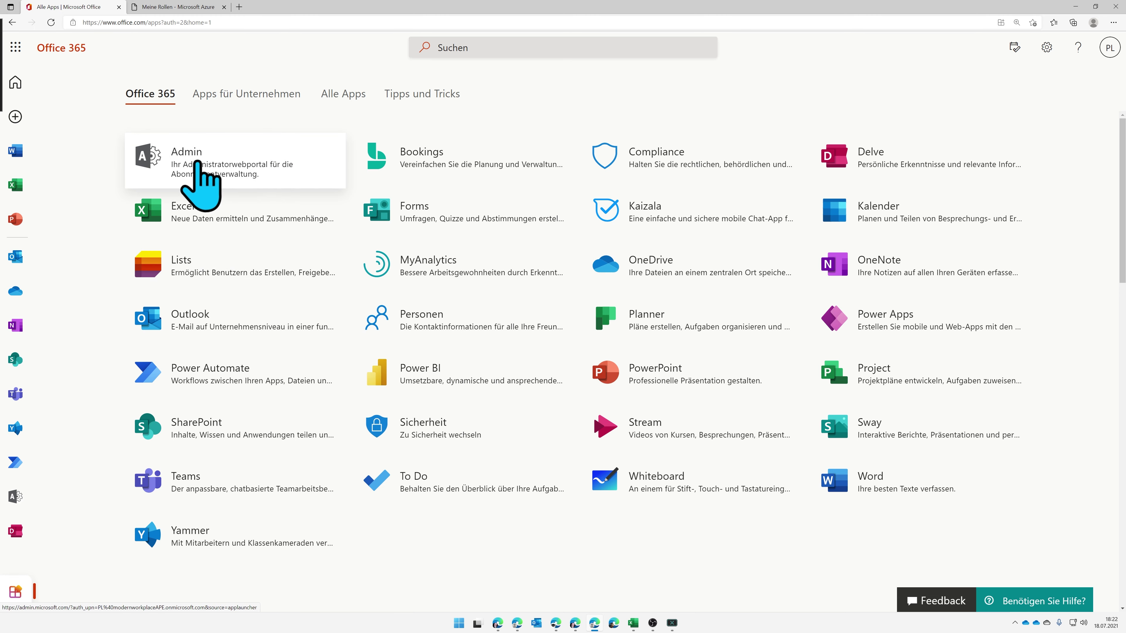
click(190, 165)
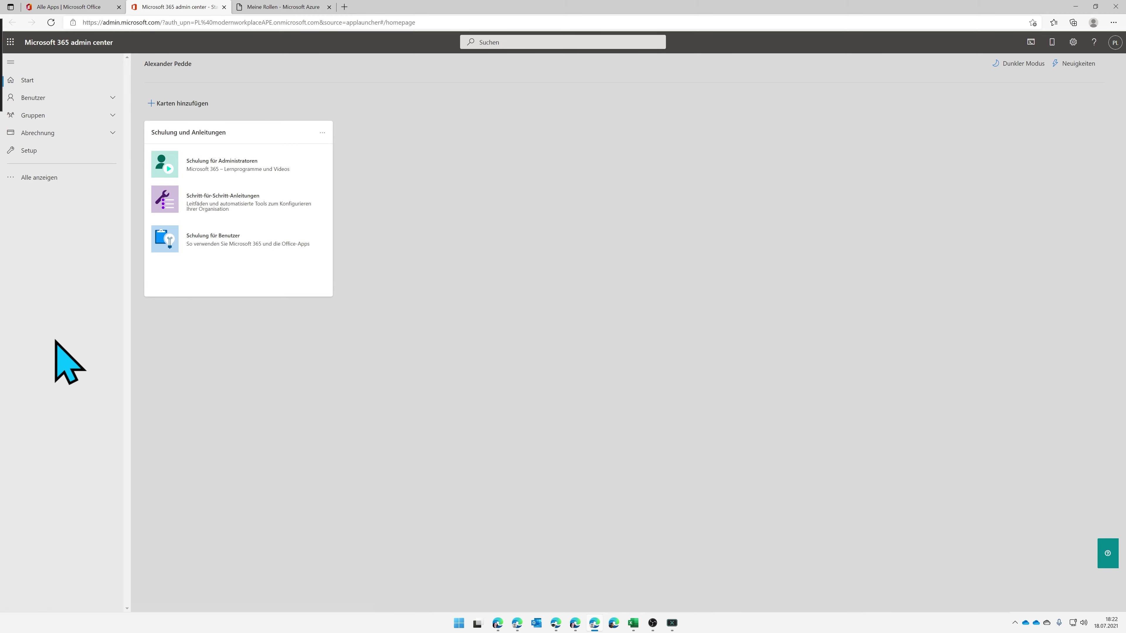
key(ctrl+plus)
key(ctrl+plus)
key(ctrl+plus)
key(ctrl+plus)
key(ctrl+plus)
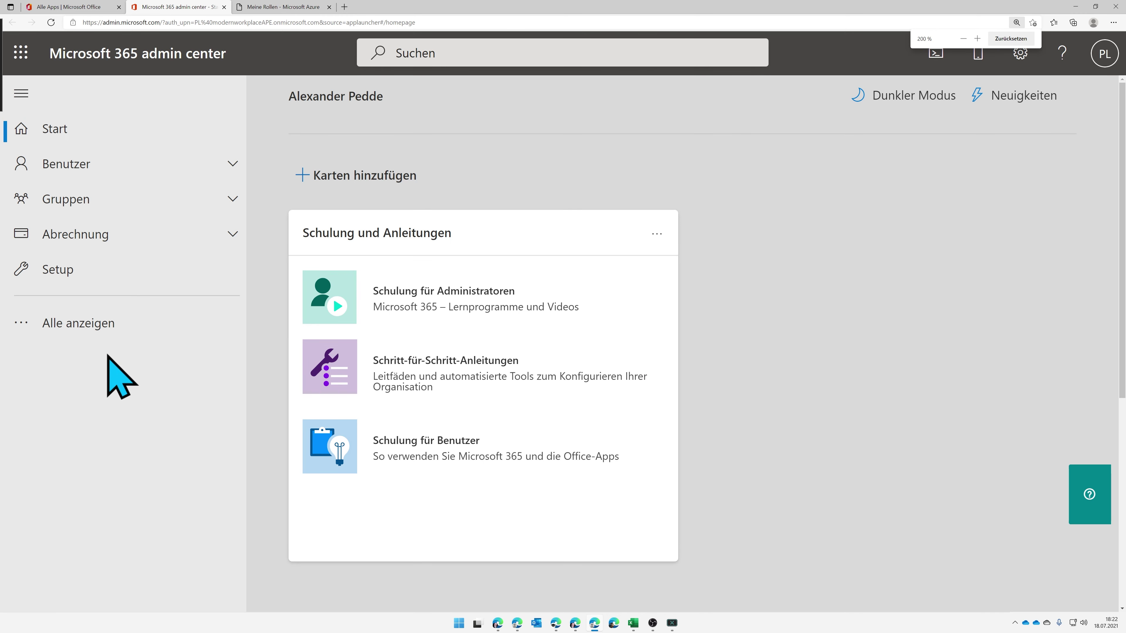
Step: Show all navigation entries of the admin center and open the Exchange admin center
click(58, 326)
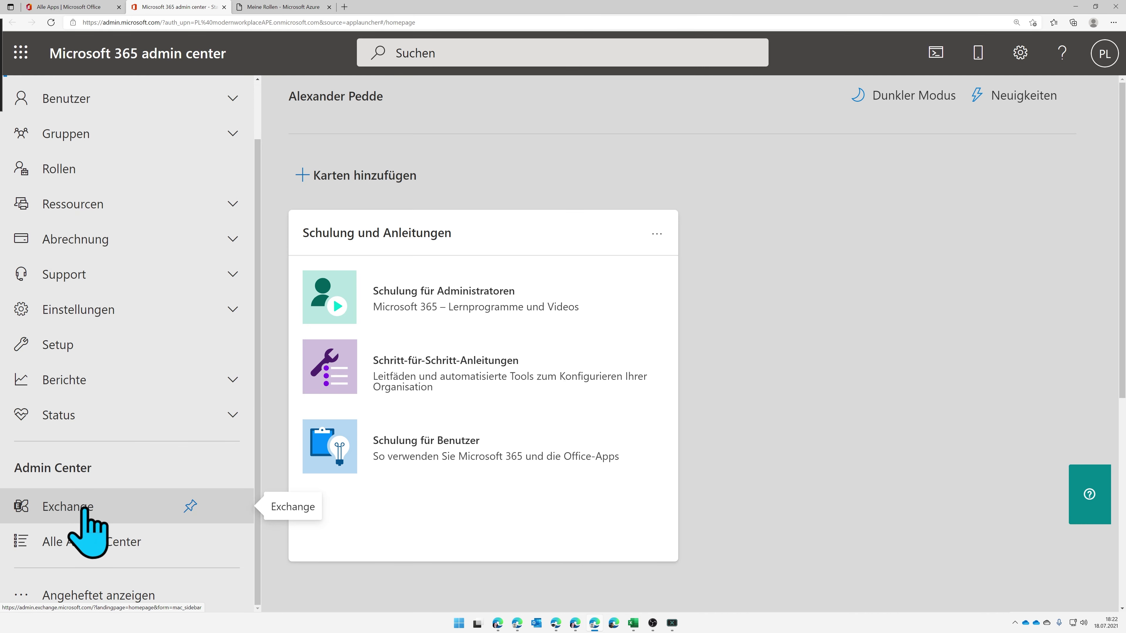
click(104, 506)
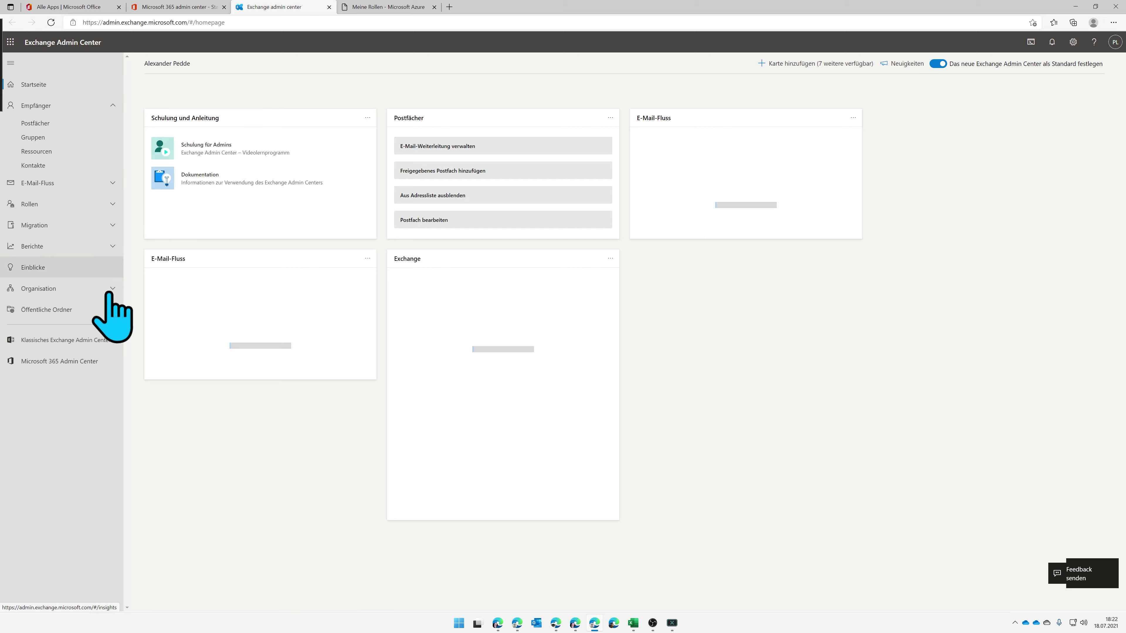
key(ctrl+plus)
key(ctrl+plus)
key(ctrl+plus)
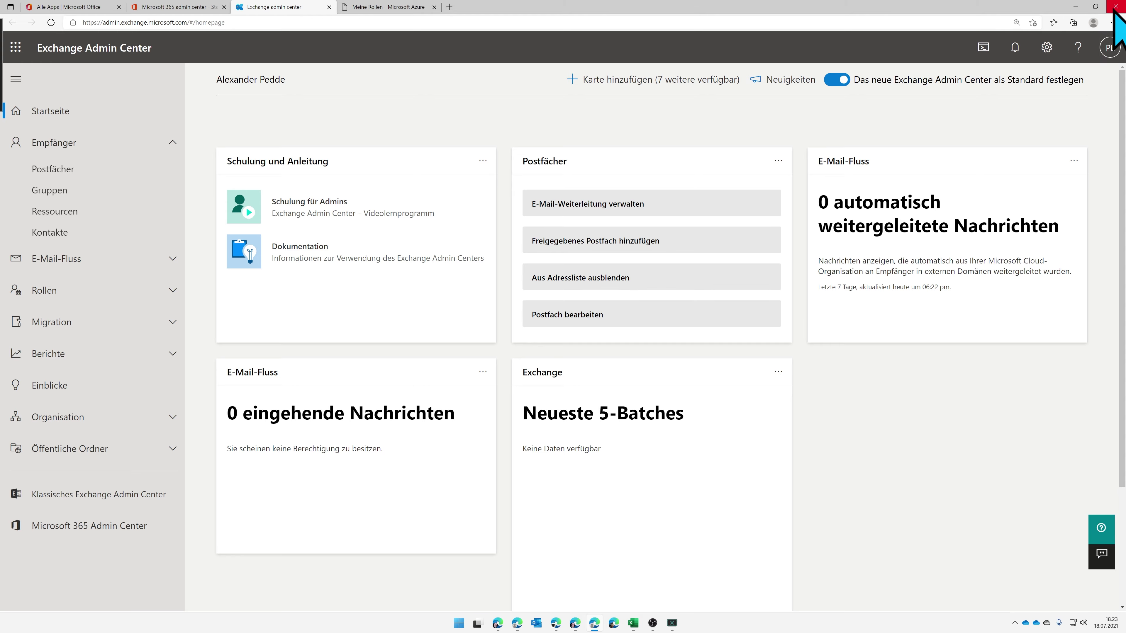
Step: Close the test user's window, reload the administrator's Azure AD roles list and sort it by active assignments
key(ctrl+w)
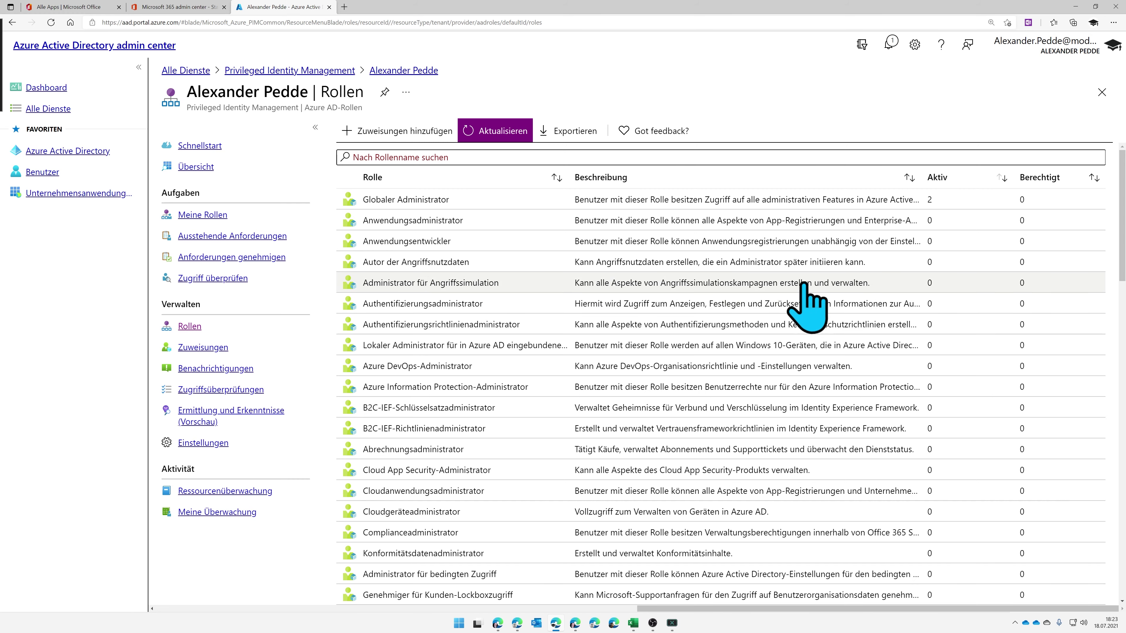
click(1001, 178)
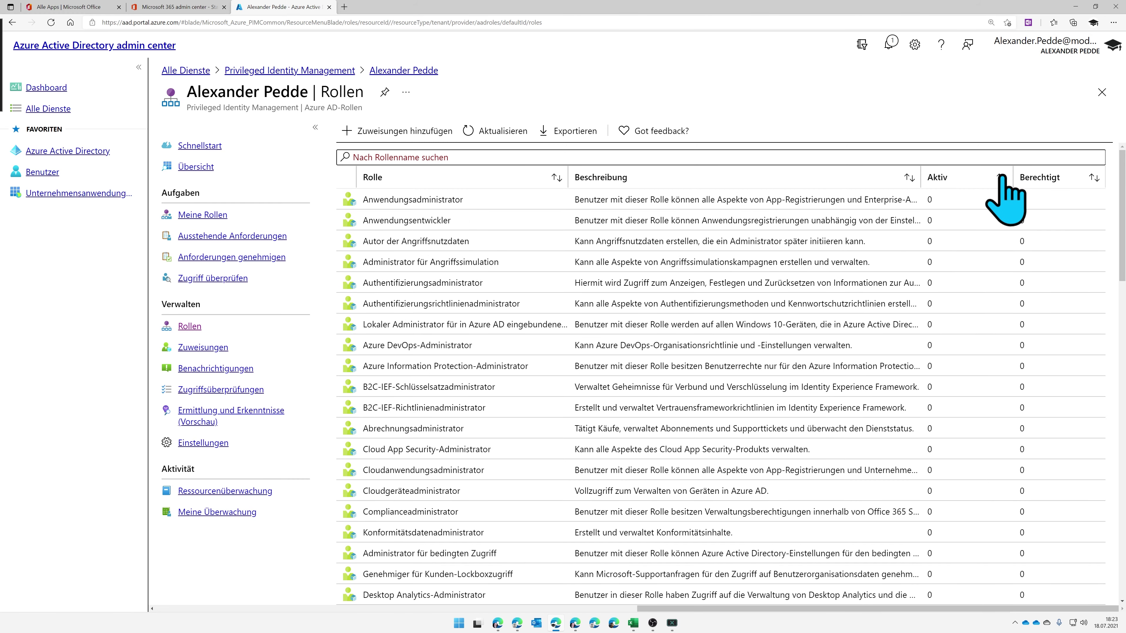
click(1000, 178)
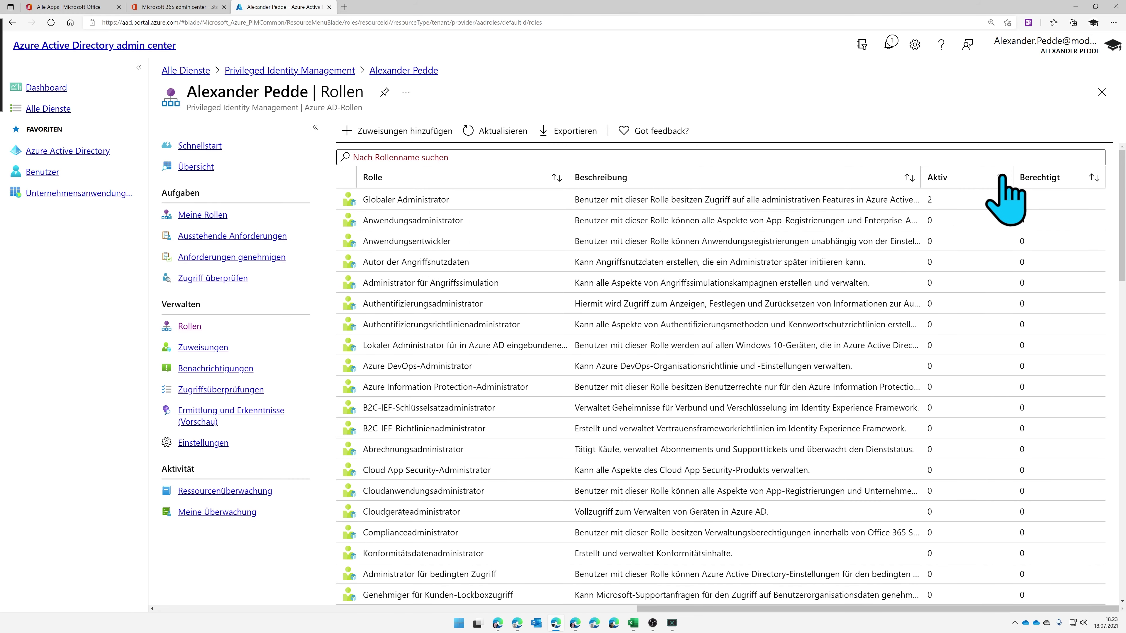
click(59, 25)
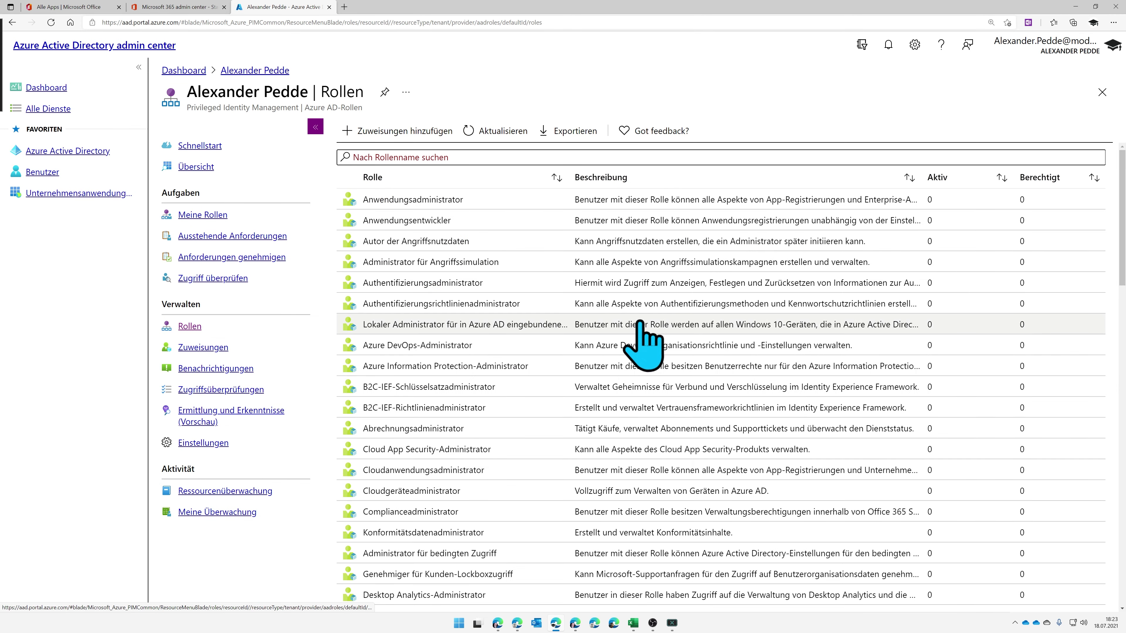
click(1000, 177)
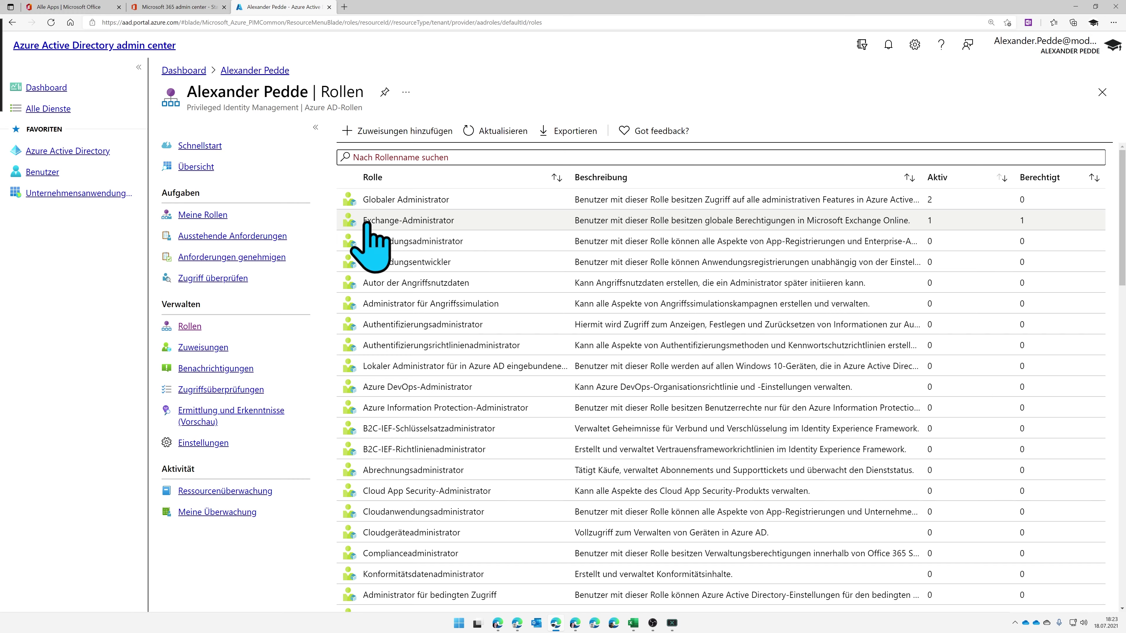
Step: View the eligible assignments of the Exchange-Administrator role and start adding a new assignment
click(384, 220)
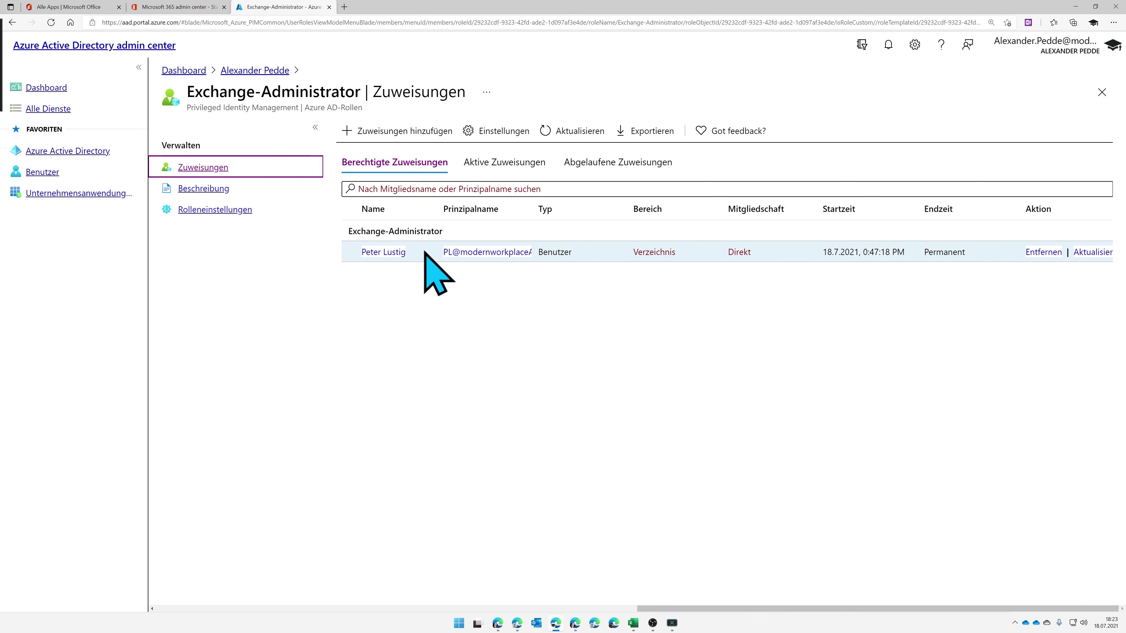
click(390, 133)
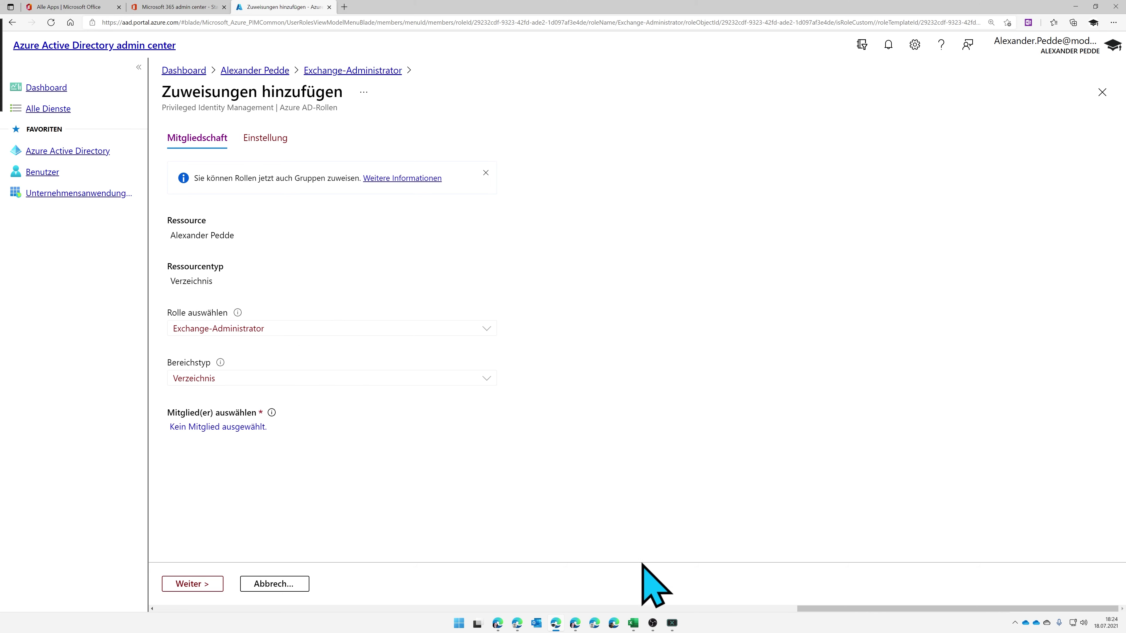
Step: Check the Office 365 apps available to a second test user in their browser window, and return to the administrator's assignment form
click(614, 623)
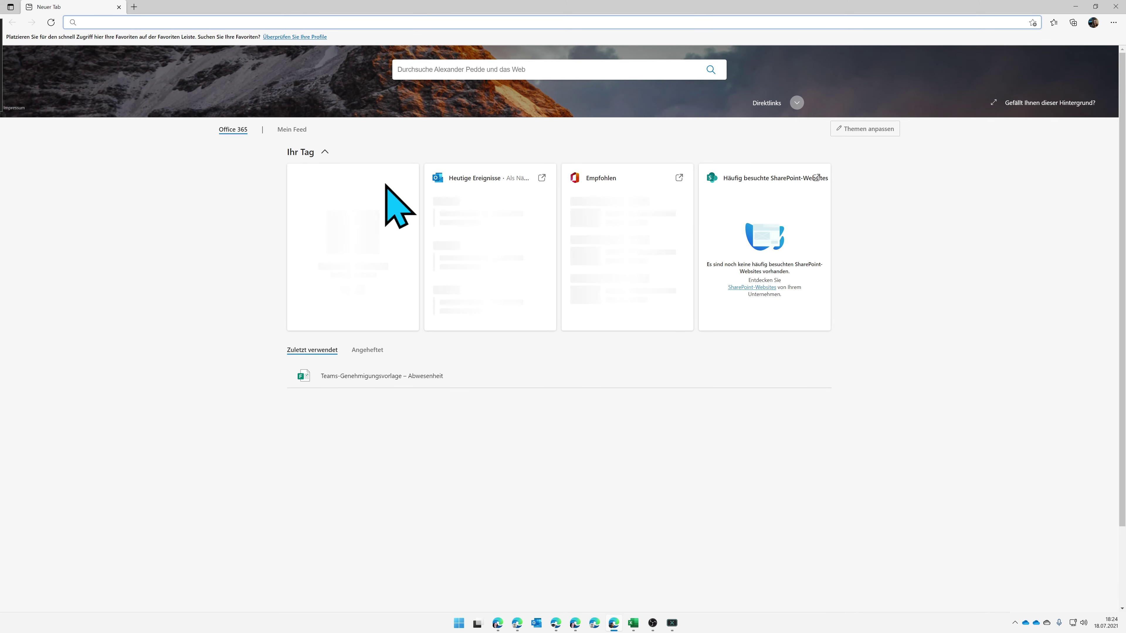
click(21, 69)
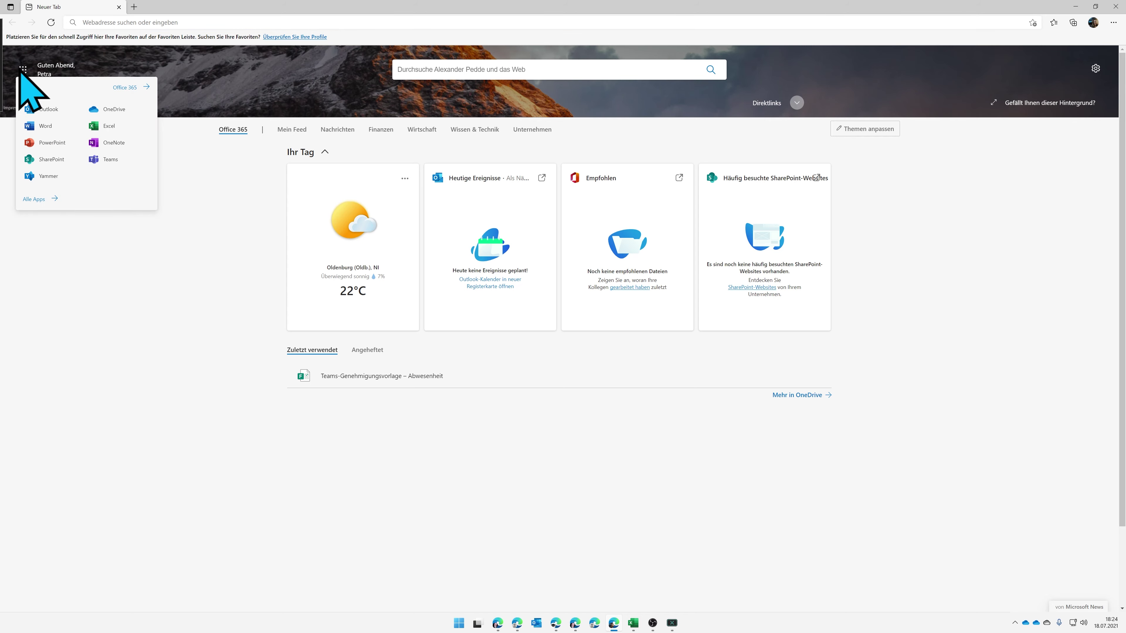
click(125, 87)
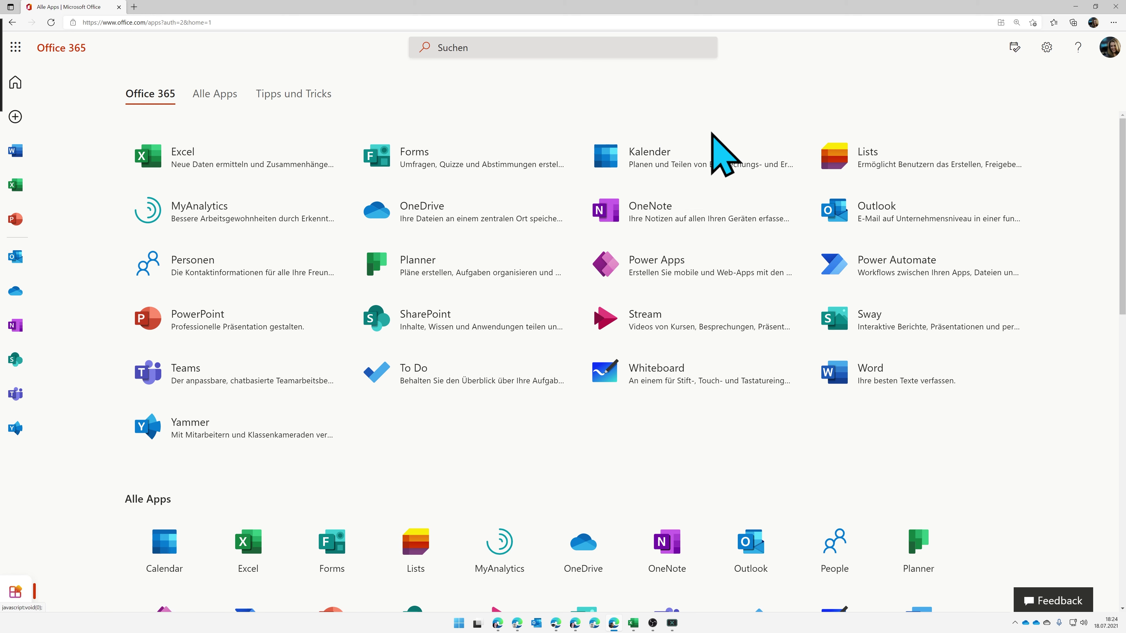
click(1075, 6)
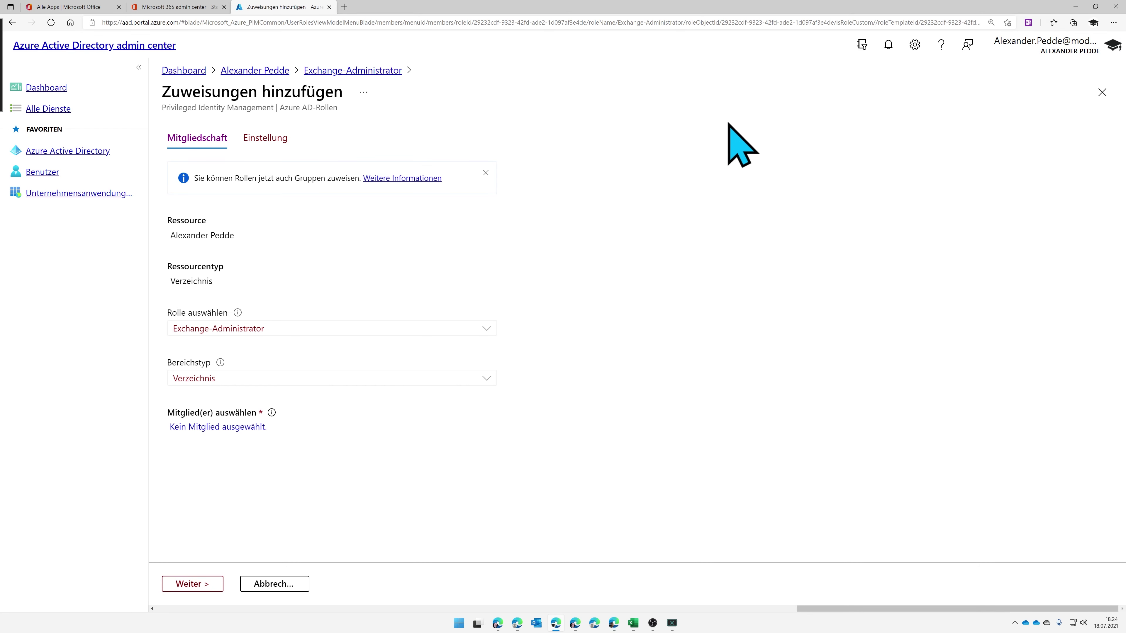
Step: Search for the second test user, select them as the member for the Exchange-Administrator assignment and continue to the assignment settings
click(248, 428)
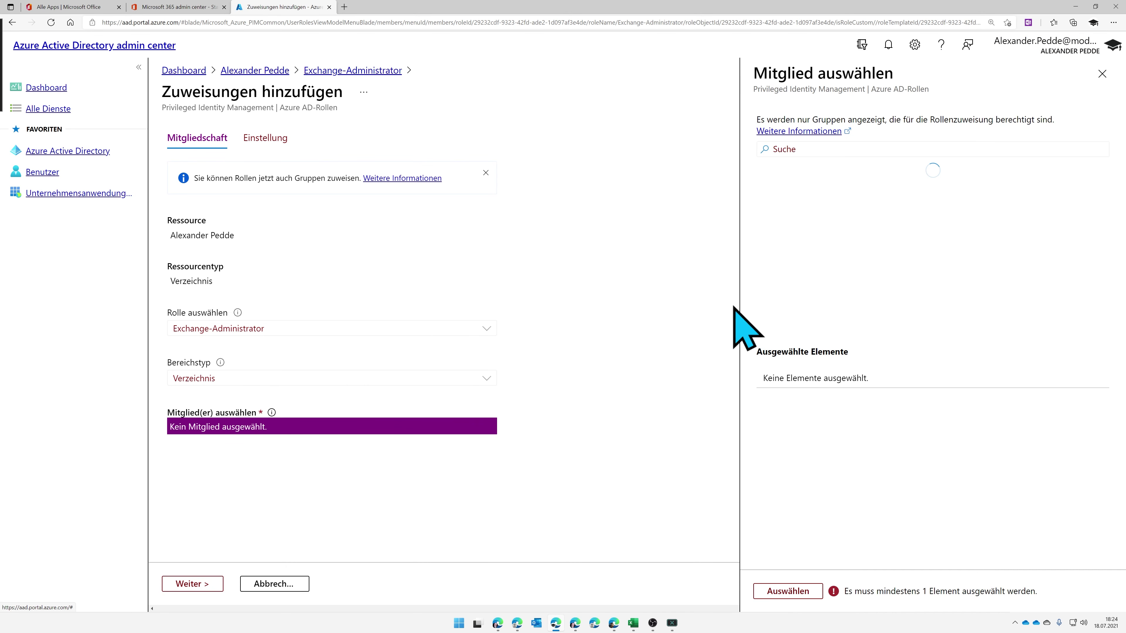
text(petra)
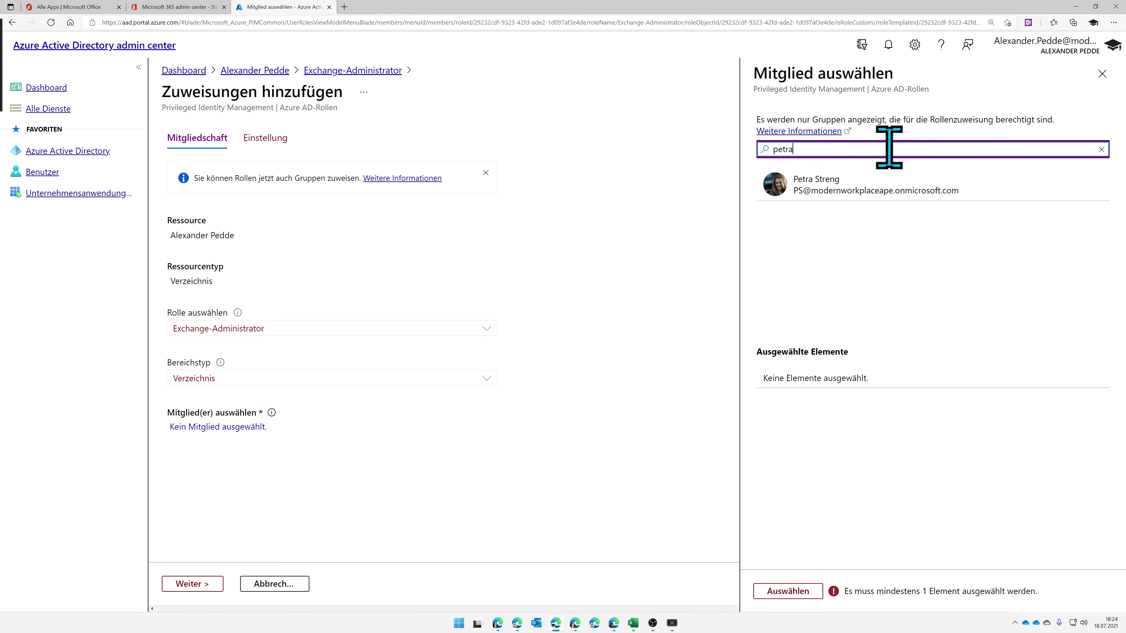
click(813, 189)
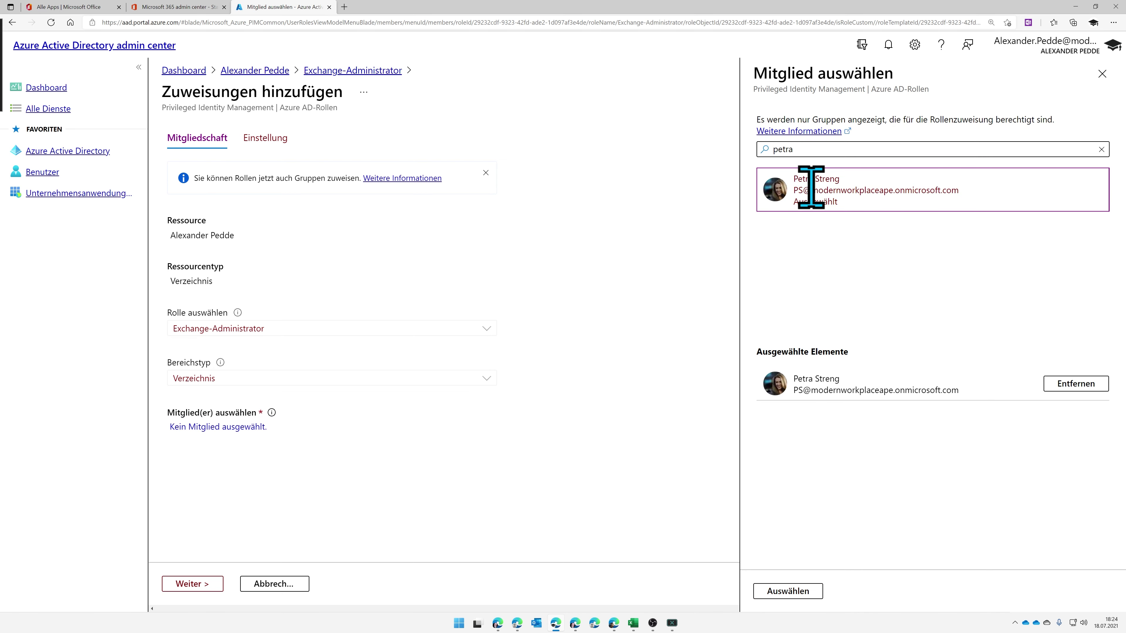
click(788, 591)
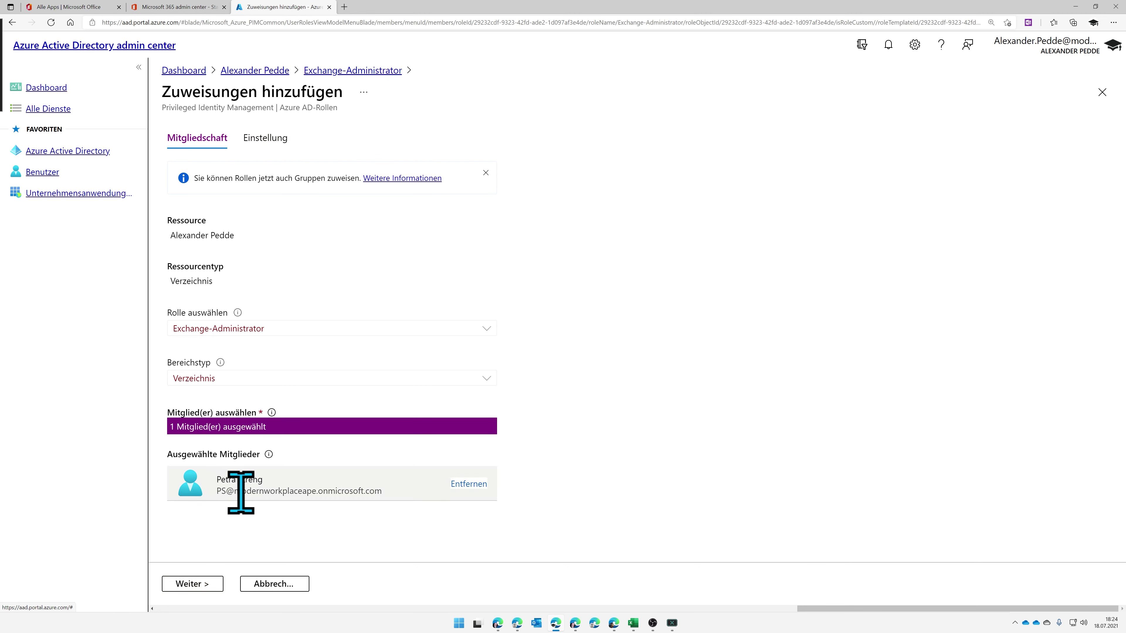
click(208, 584)
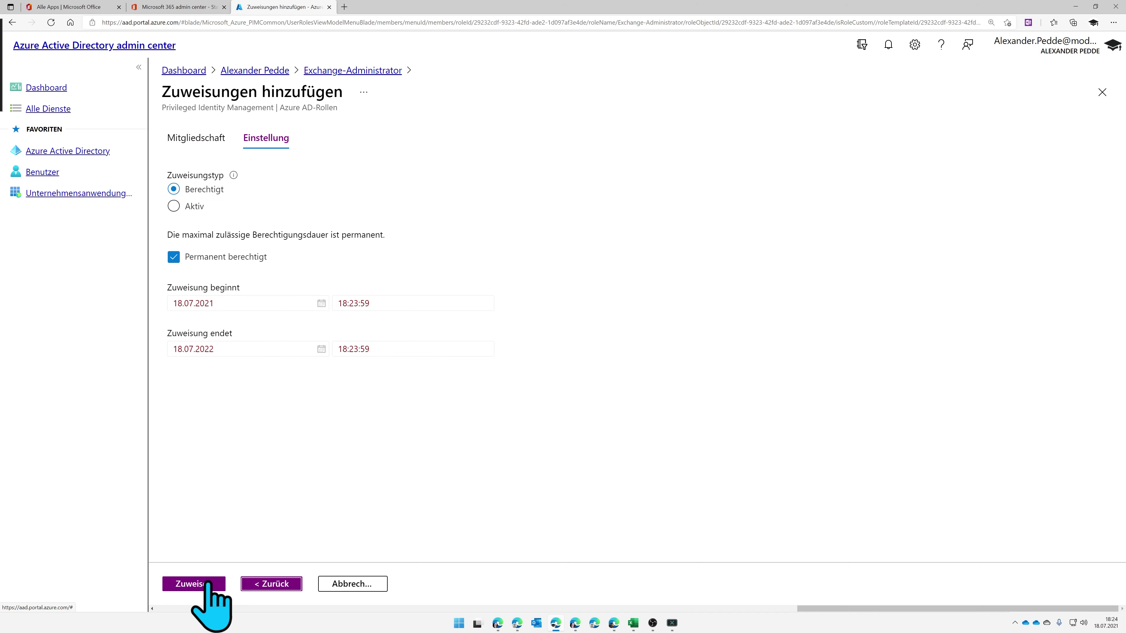
Step: Assign the role as Aktiv with Dauerhaft zugewiesen turned off and the justification "Einarbeitung als EXC Admin"
click(173, 206)
click(179, 293)
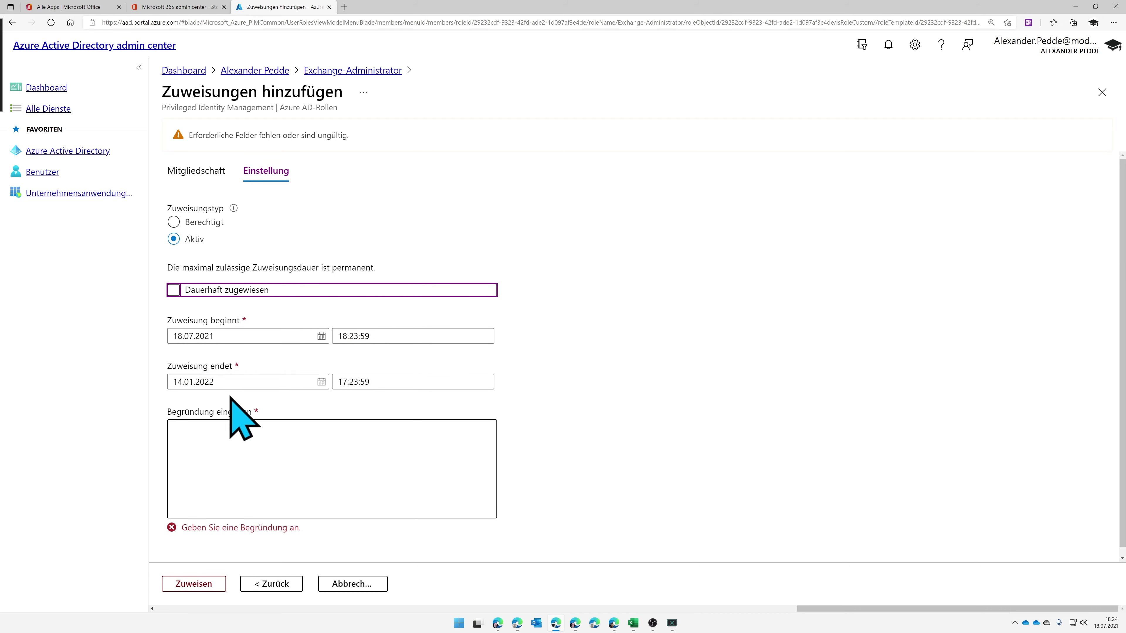
click(419, 436)
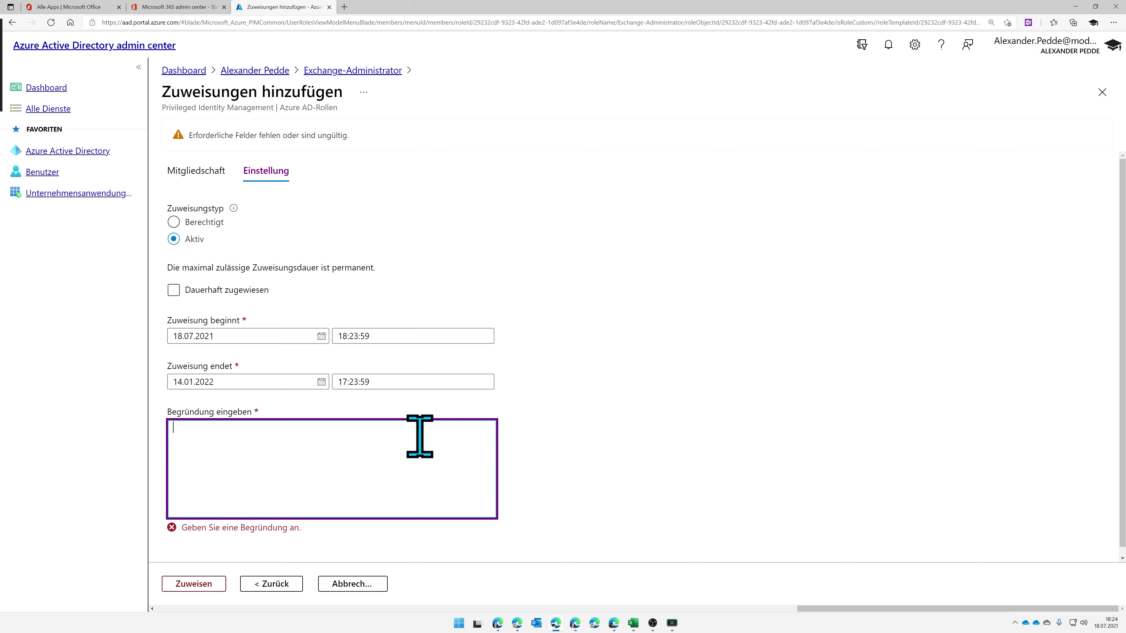
text(Einarbeitung als EXC Admin)
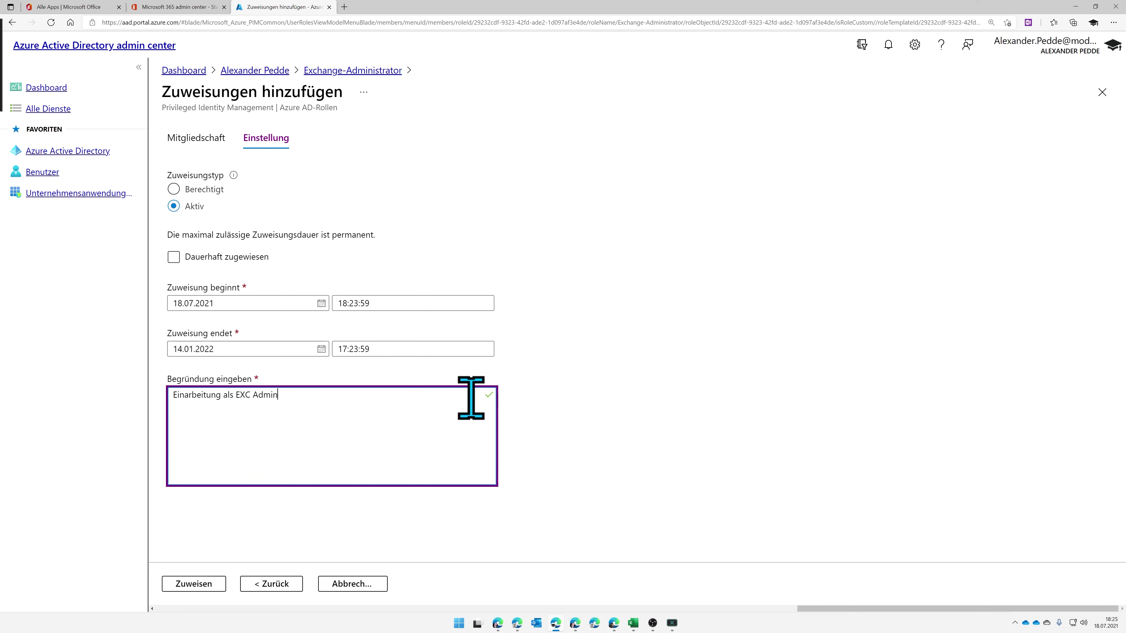
click(191, 584)
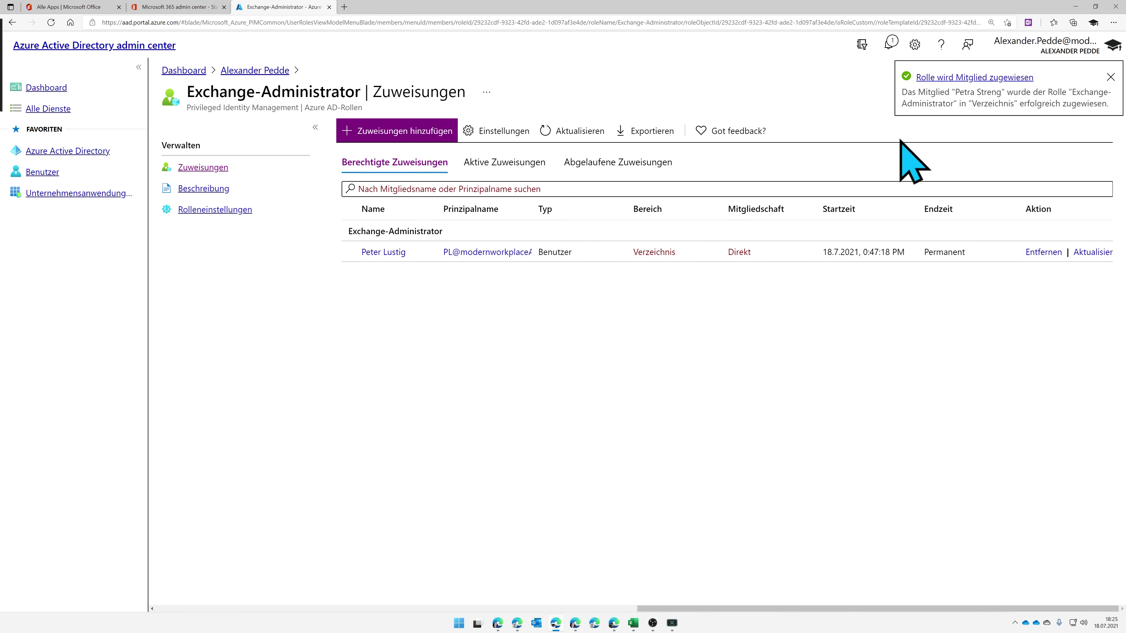
Step: Dismiss the notification and compare the statuses of the active Exchange-Administrator assignments
click(1110, 77)
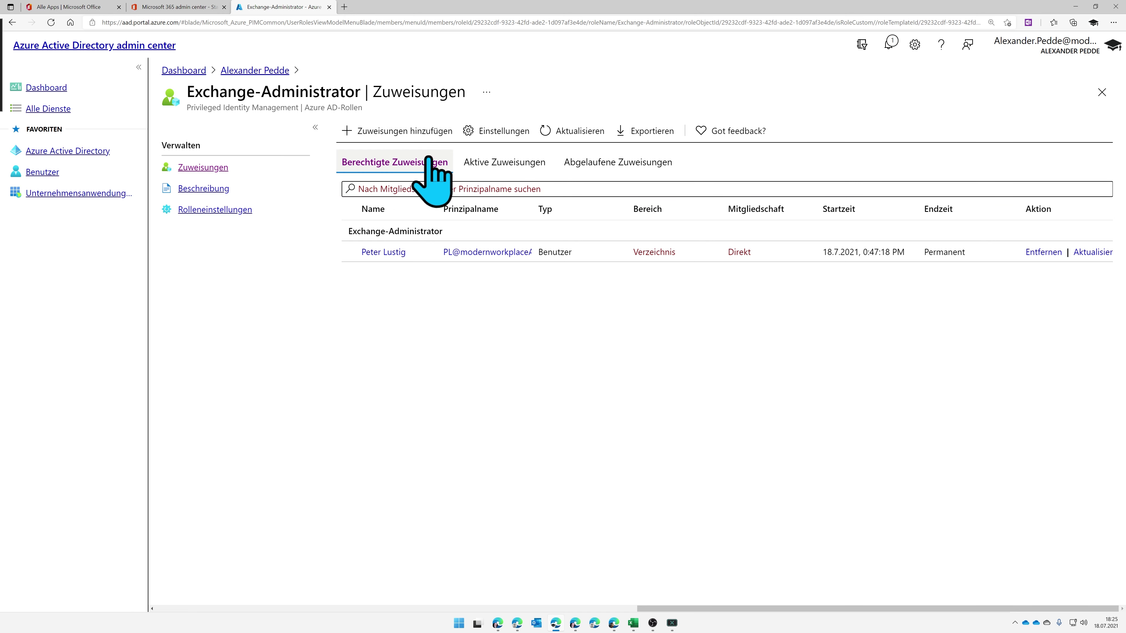
click(481, 162)
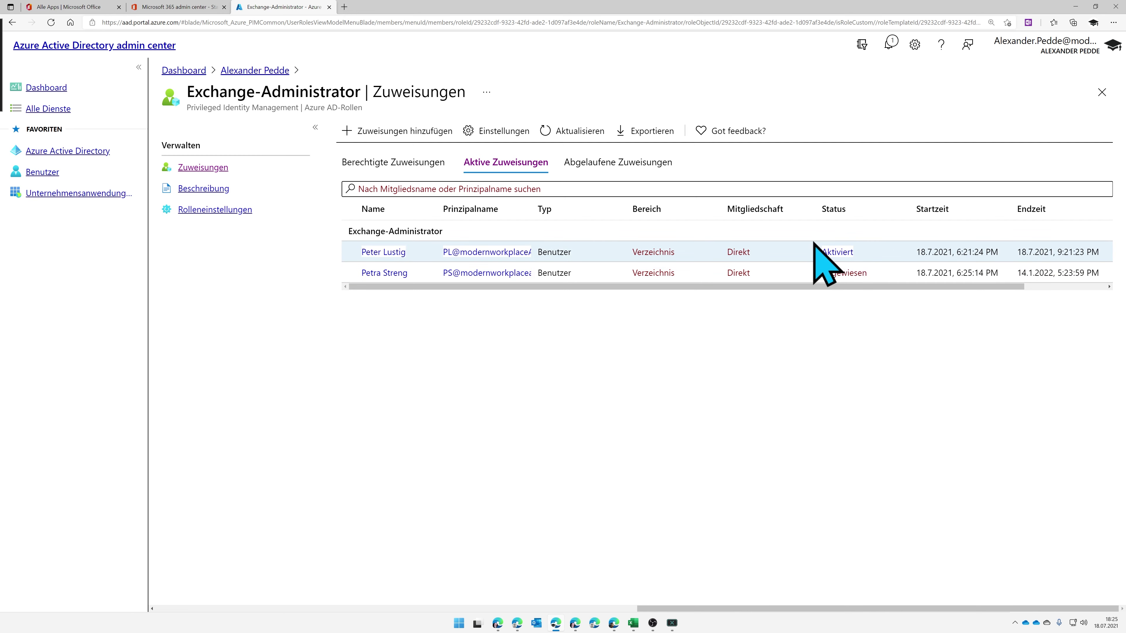
click(839, 251)
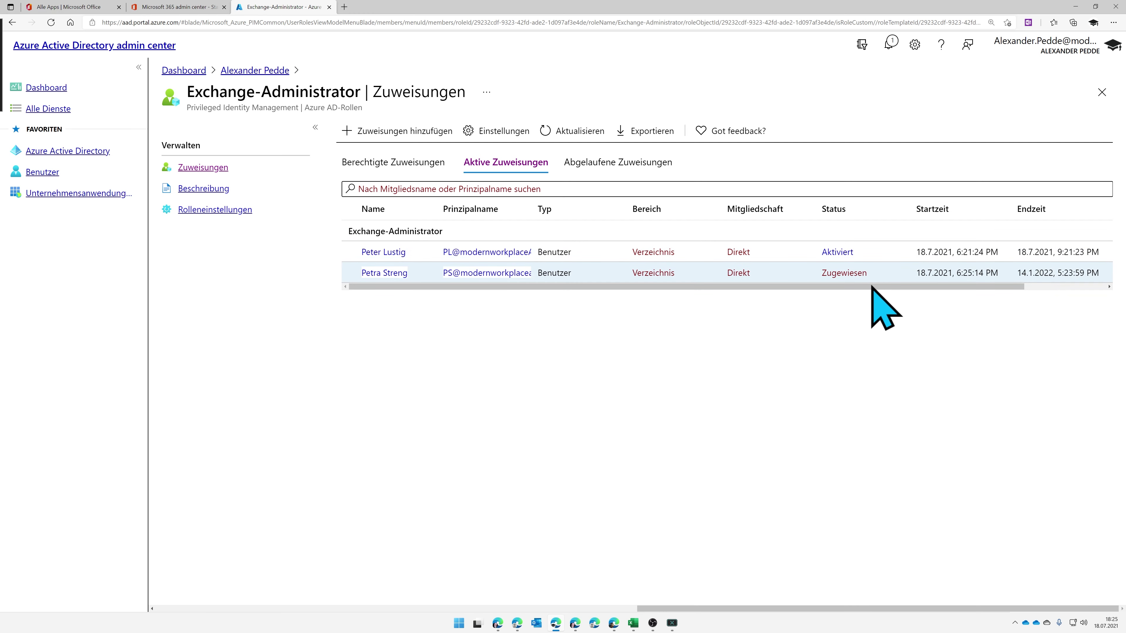
Step: Reopen the list of Office 365 apps from a new tab in the second test user's window and reload it
click(615, 623)
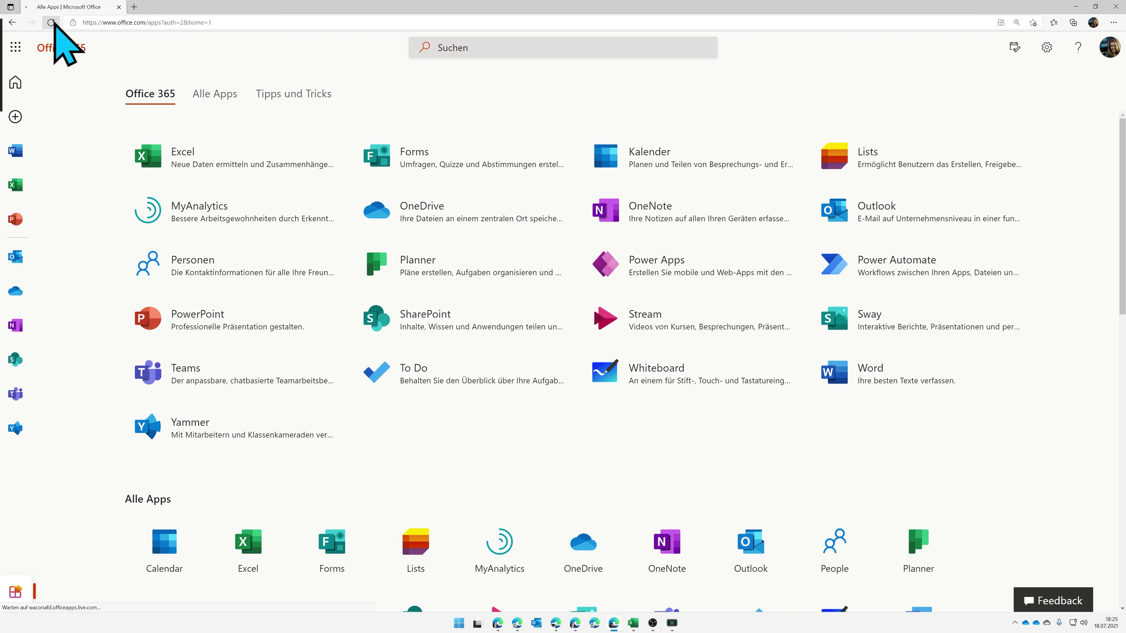
click(133, 6)
click(118, 7)
click(23, 69)
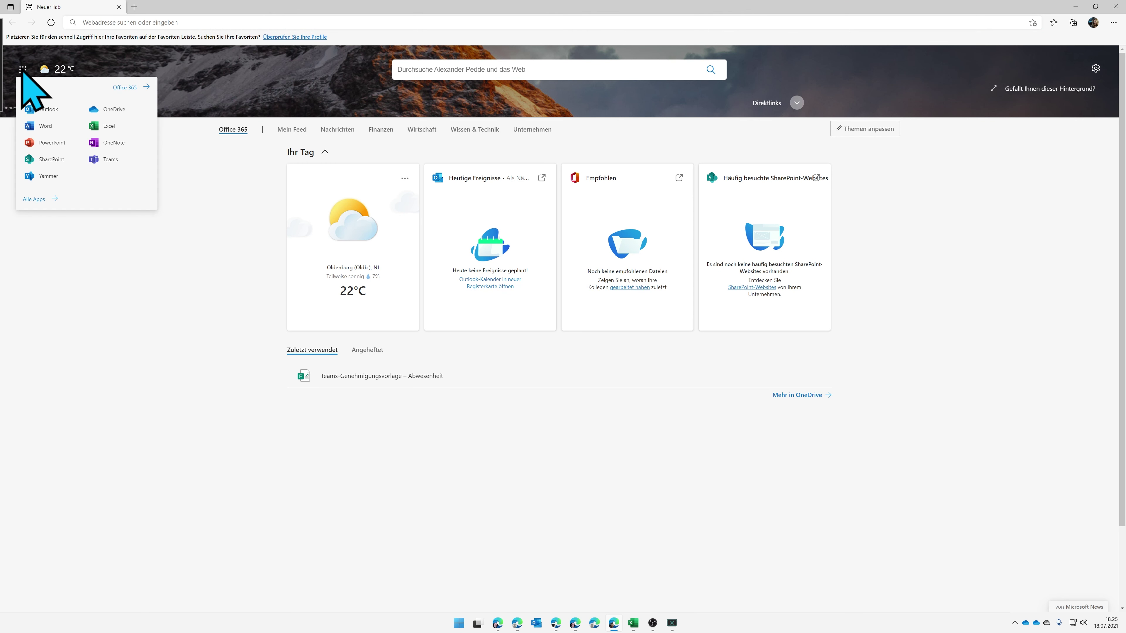
click(133, 93)
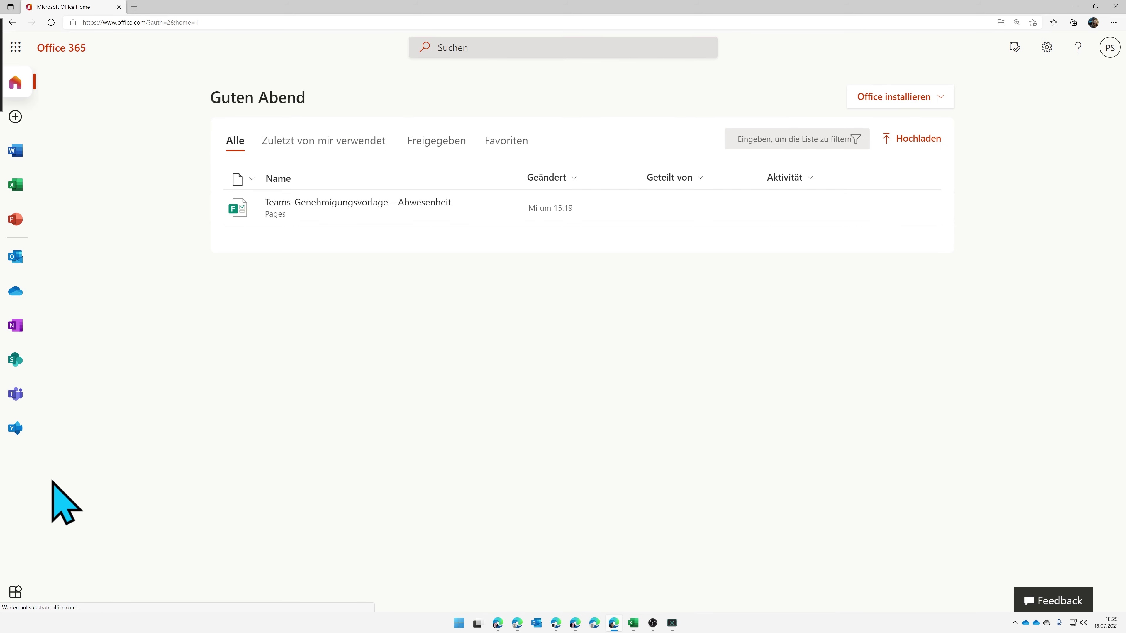
click(15, 592)
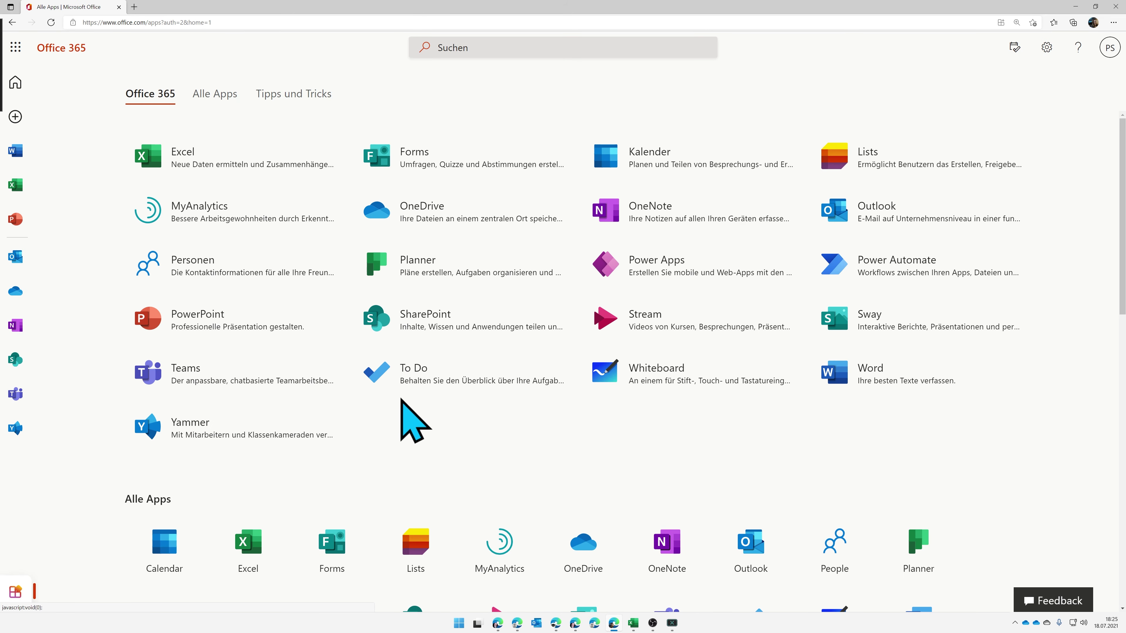
click(51, 23)
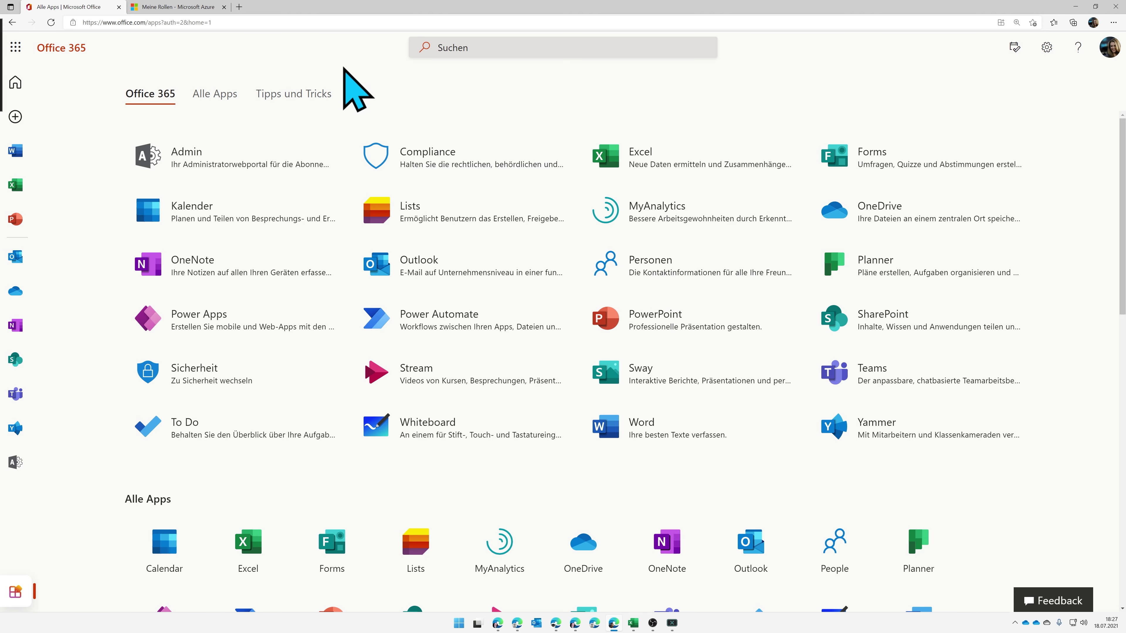
Step: Review the second test user's active Azure AD role assignments at a larger zoom and return to the Office 365 apps
click(185, 6)
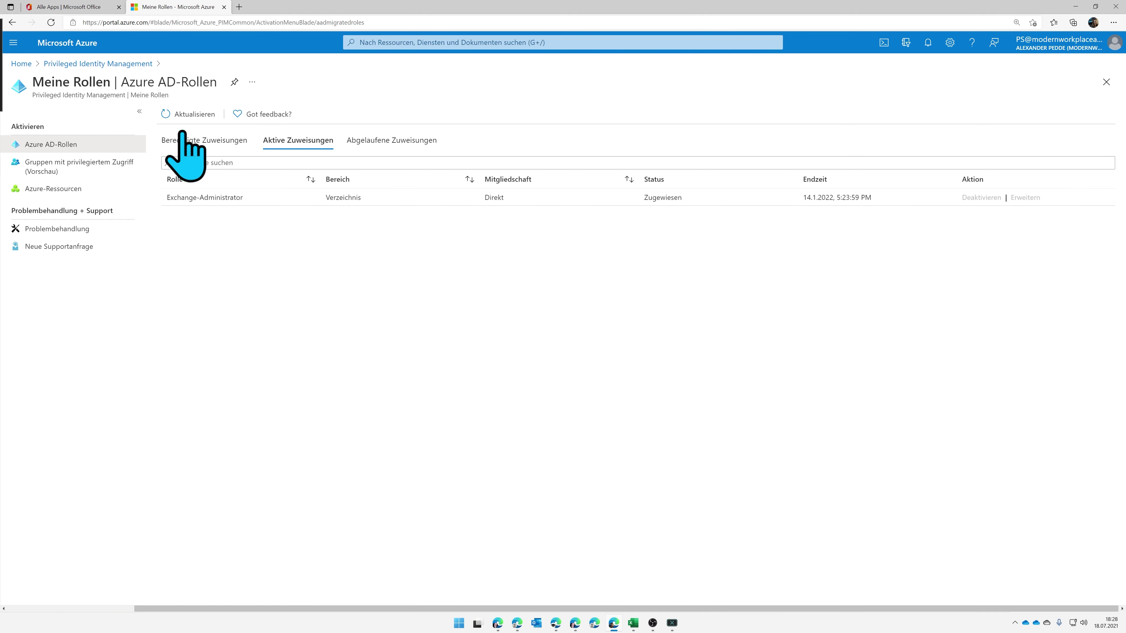
key(ctrl+plus)
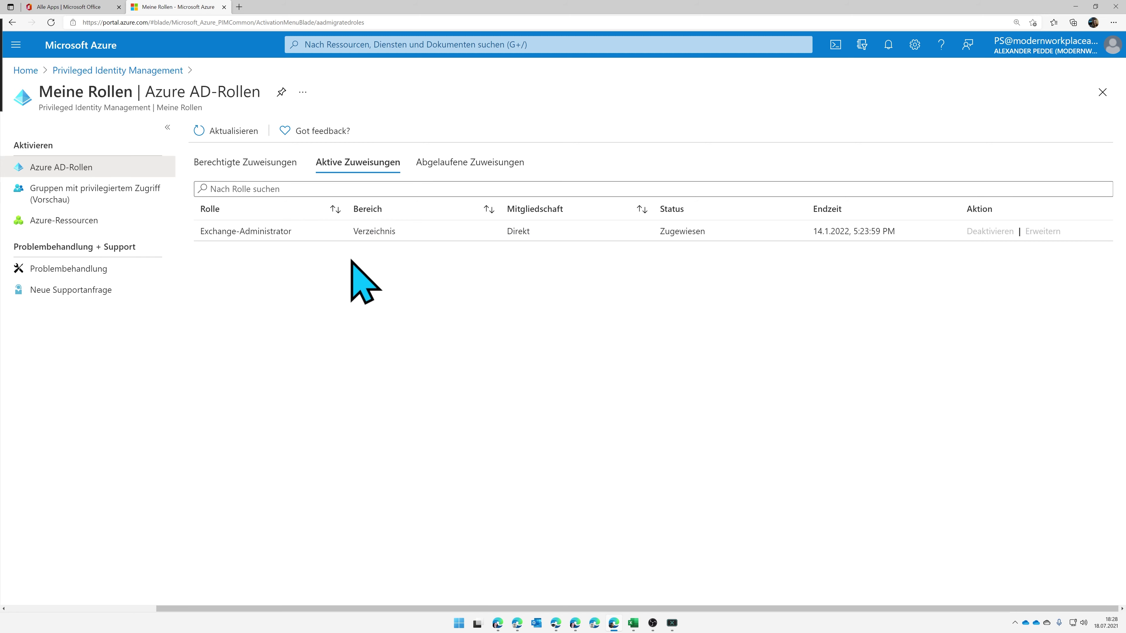
click(88, 7)
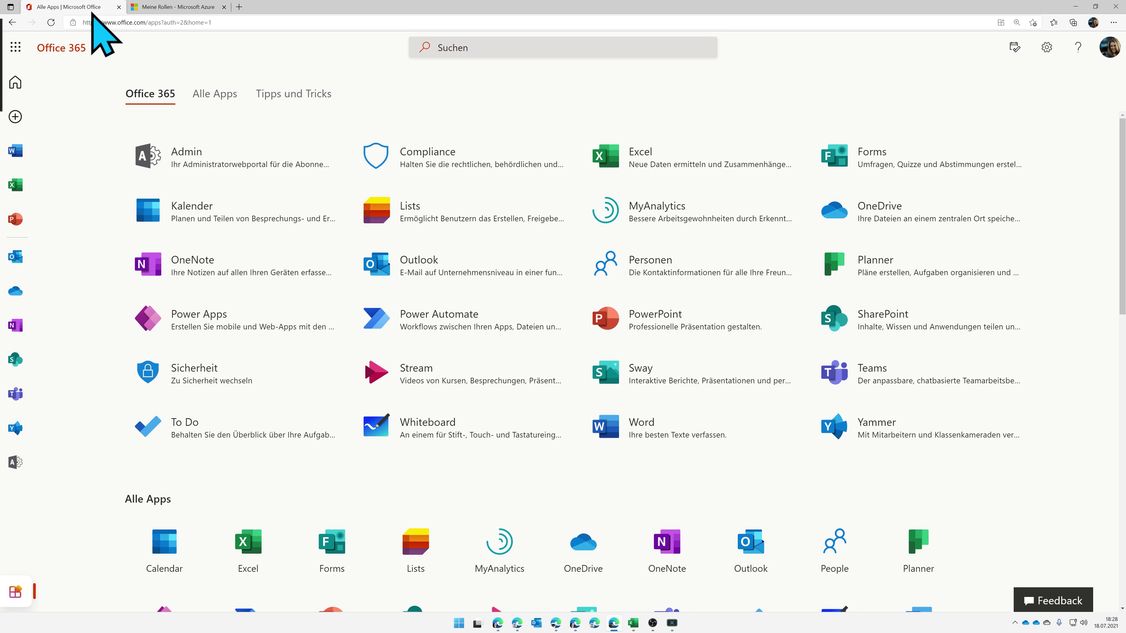
Step: Open the Microsoft 365 admin center and go to the Exchange admin center from its full navigation
click(196, 157)
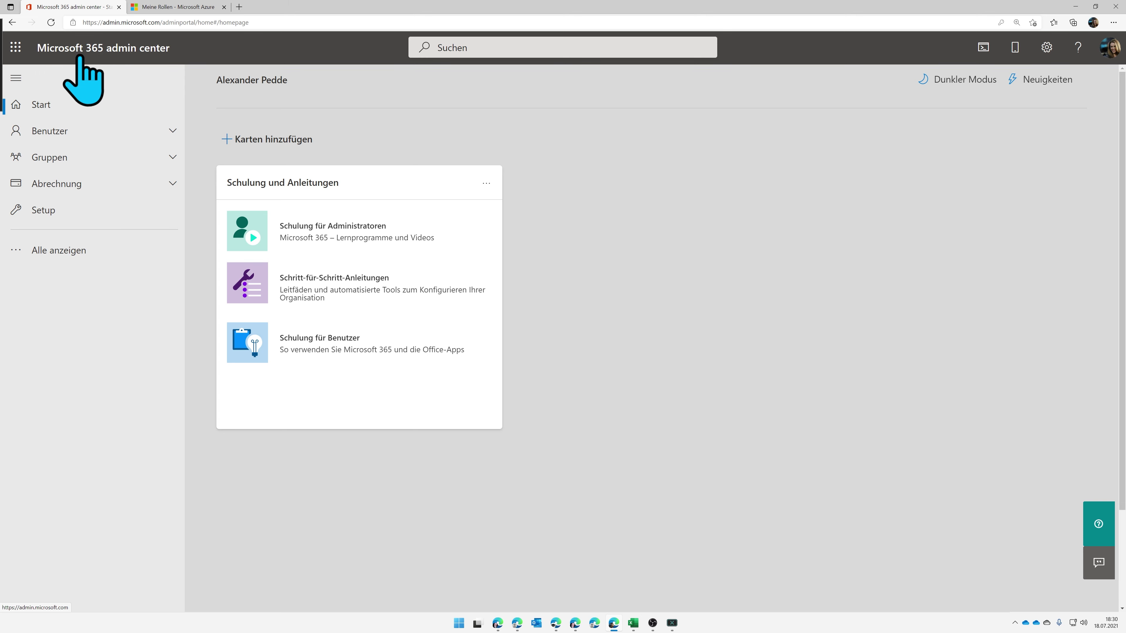
click(90, 263)
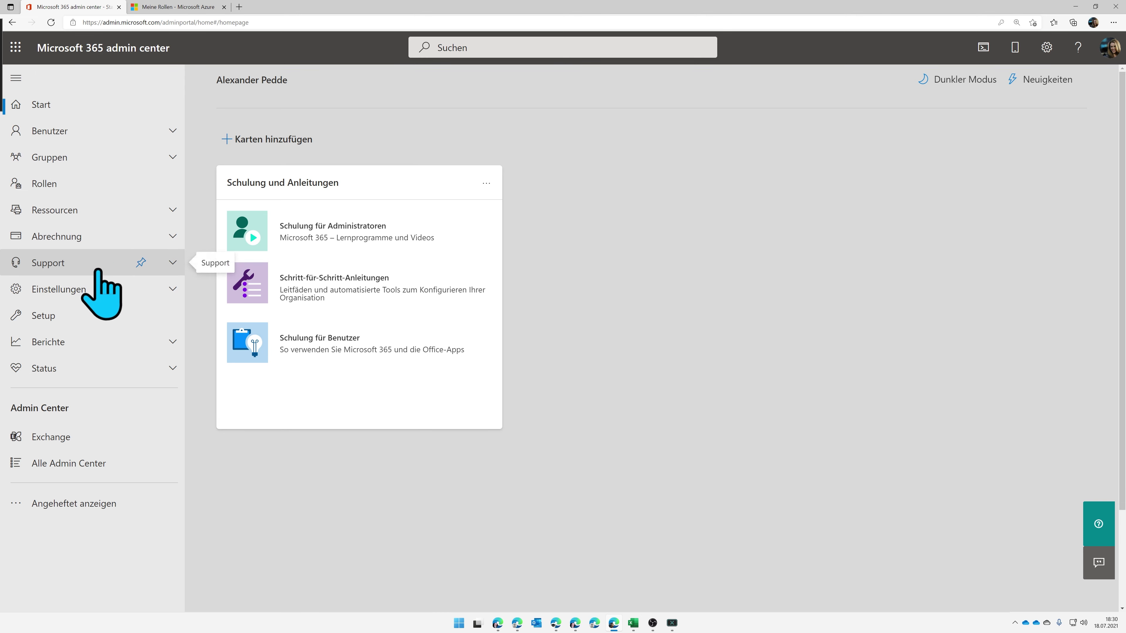
click(76, 438)
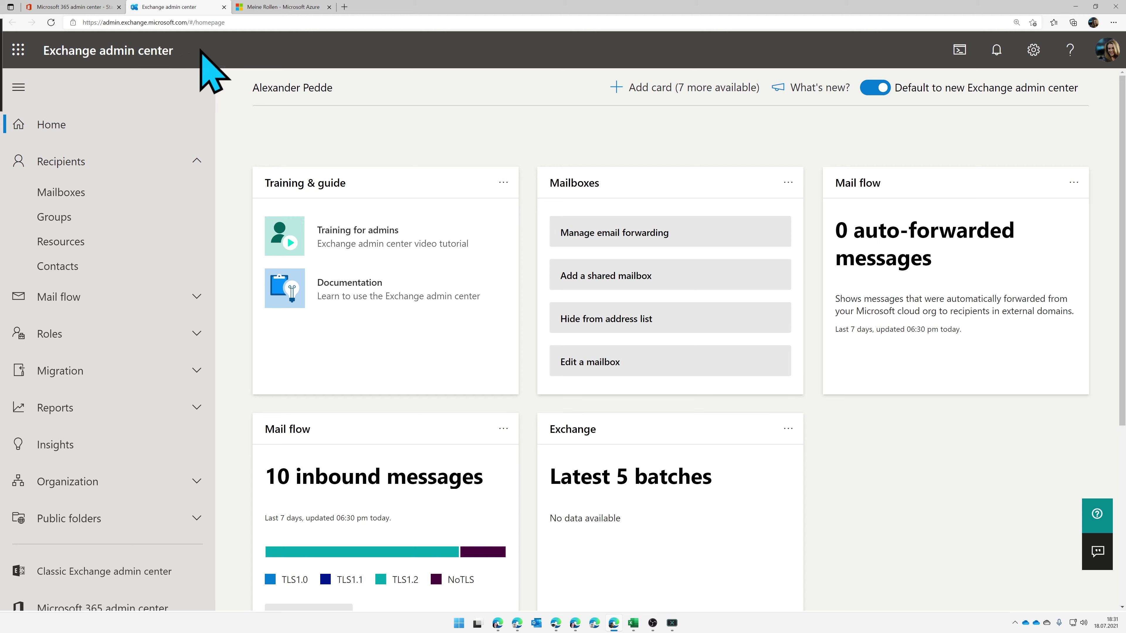
Step: Recheck the test user's active role assignment and look through the cards on the Exchange admin center home page
click(306, 6)
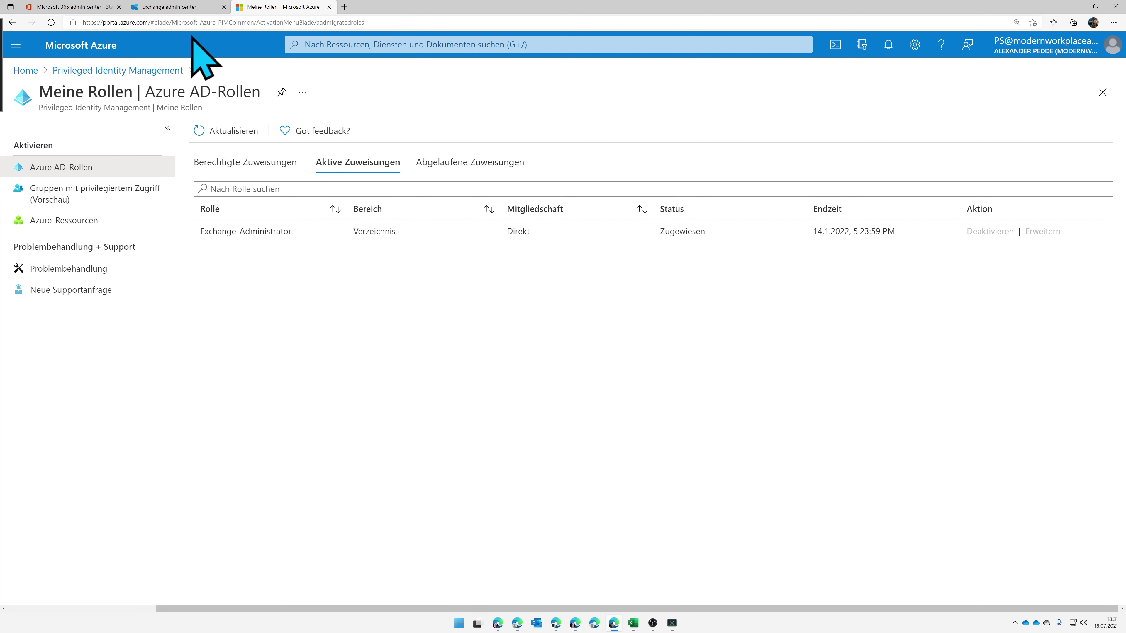
click(180, 7)
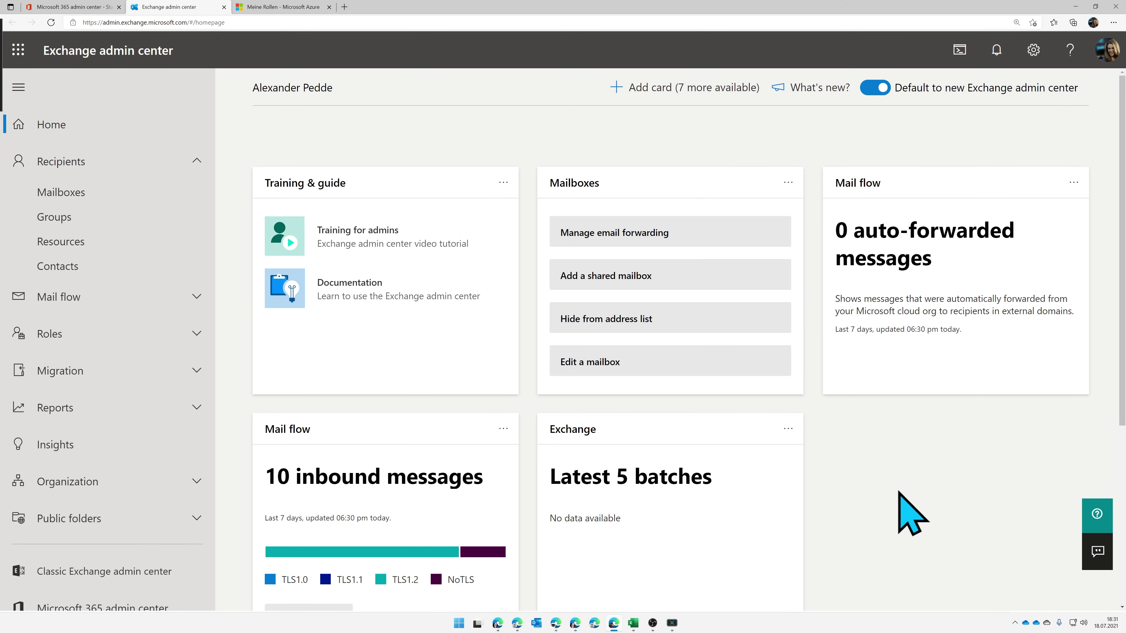
scroll(902, 512, down, 3)
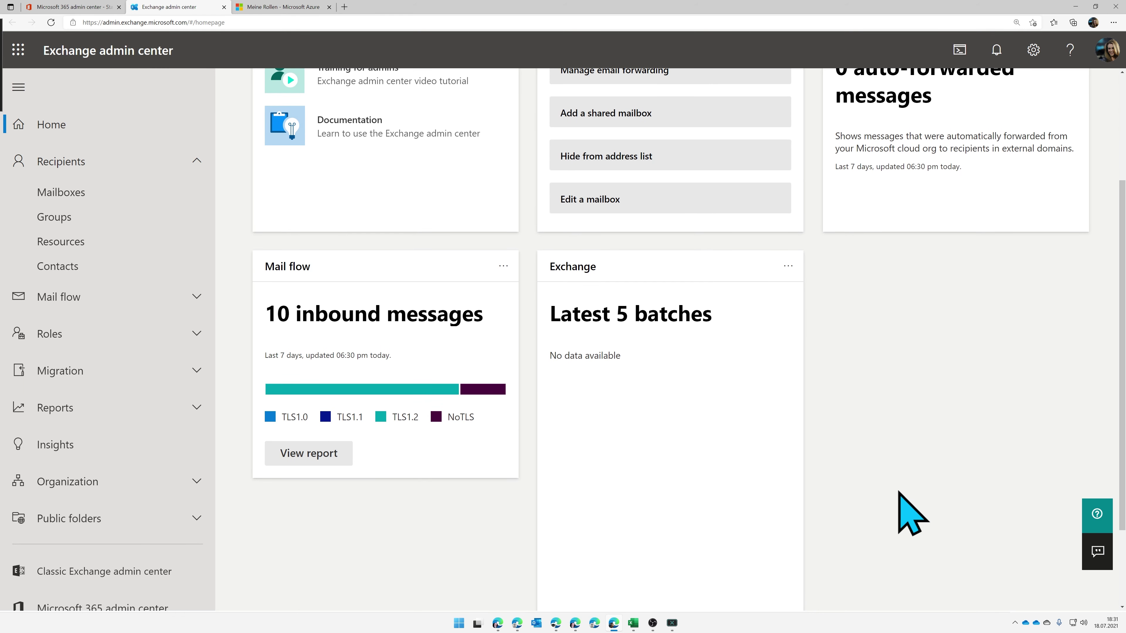
scroll(899, 492, down, 3)
scroll(900, 492, up, 2)
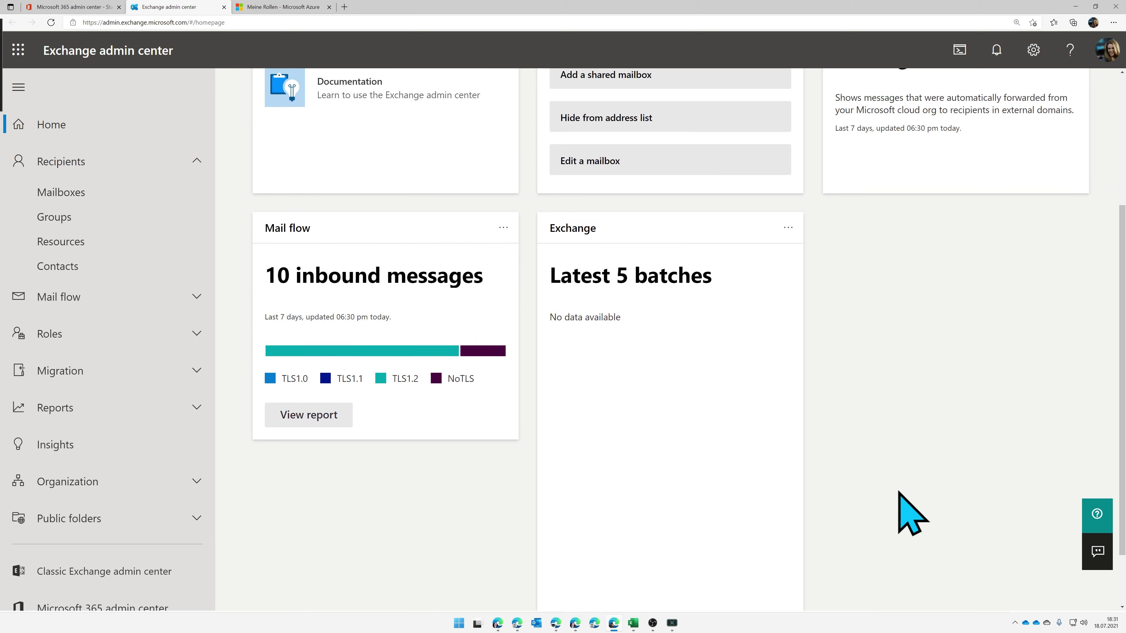
scroll(900, 492, up, 5)
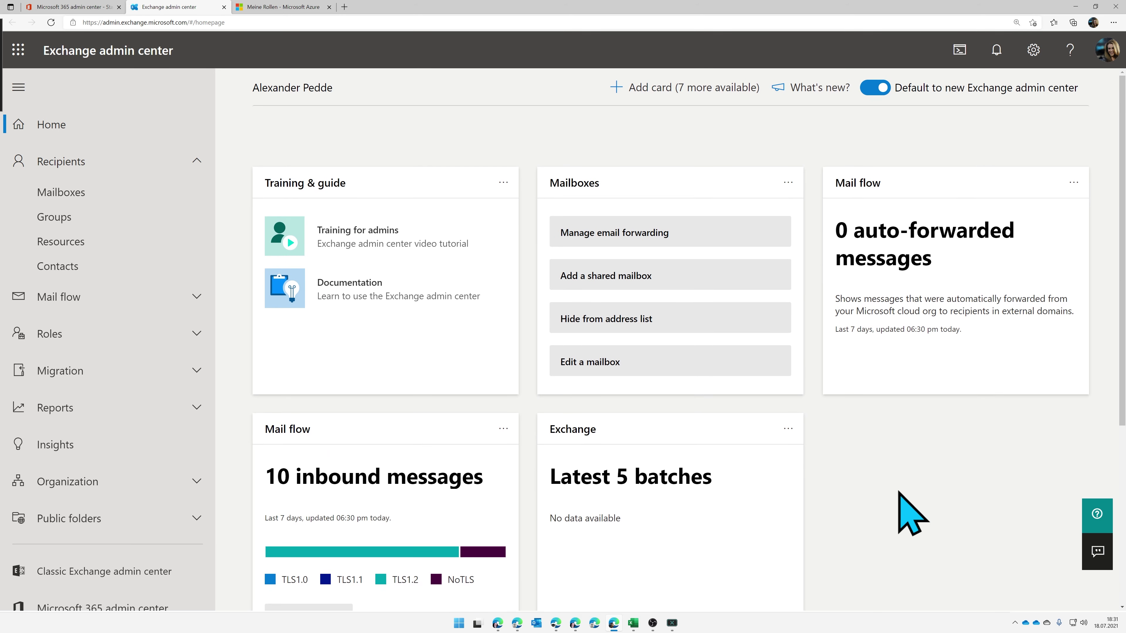